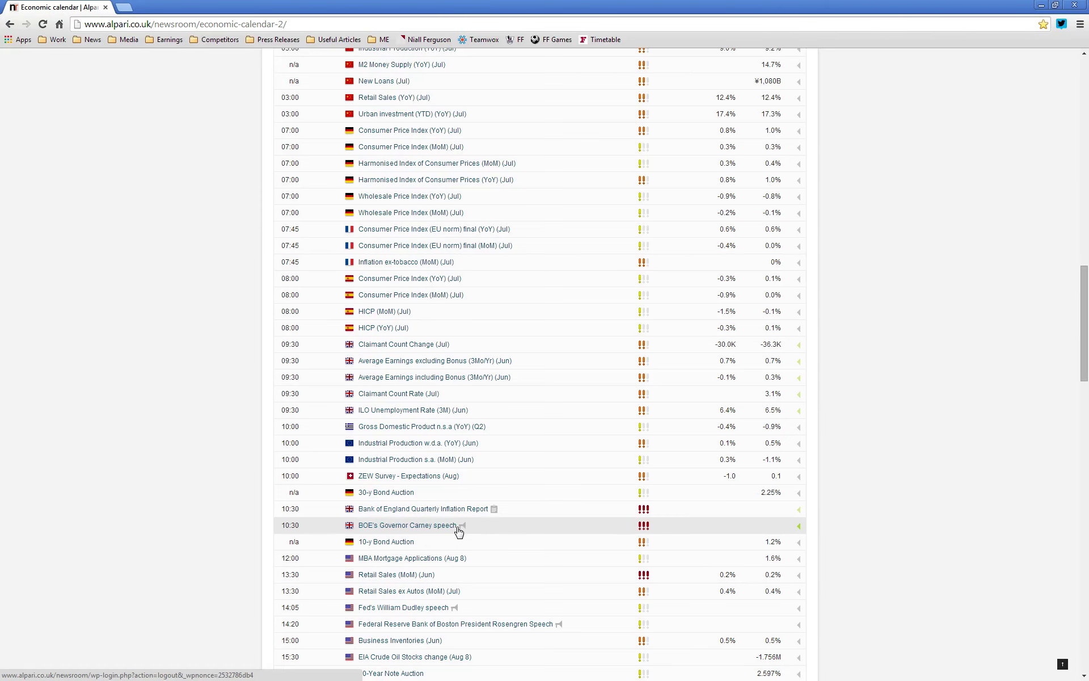
- Examine the economic calendar's releases and importance ratings from Wednesday through Friday, Aug 15
scroll(453, 549, "down", 2)
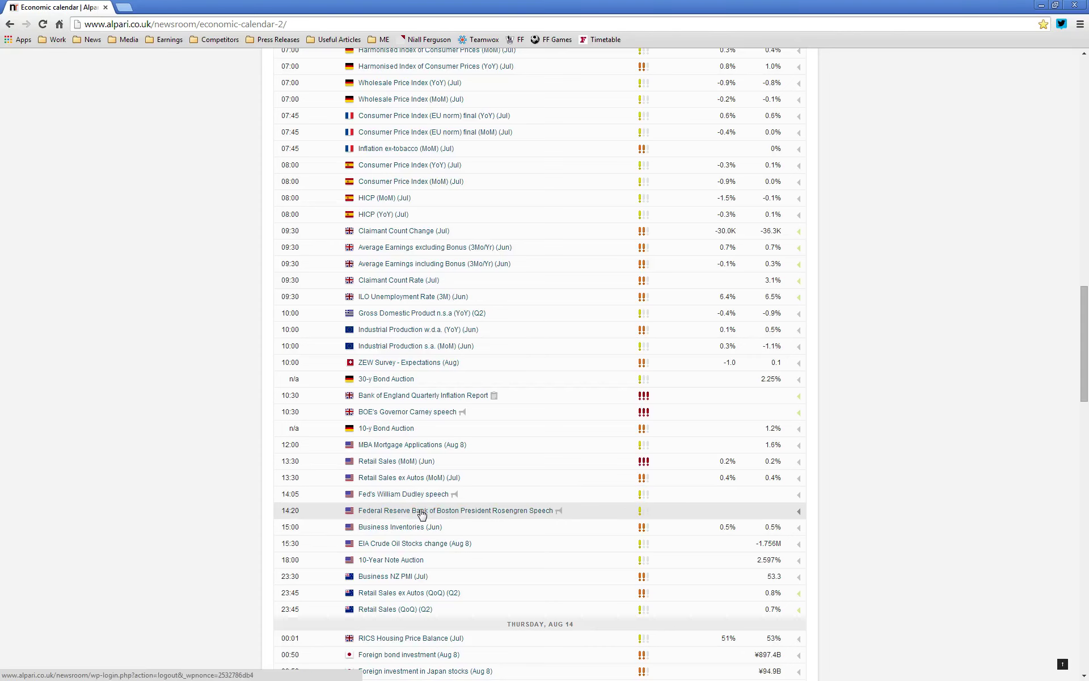
scroll(420, 514, "down", 4)
scroll(421, 519, "down", 3)
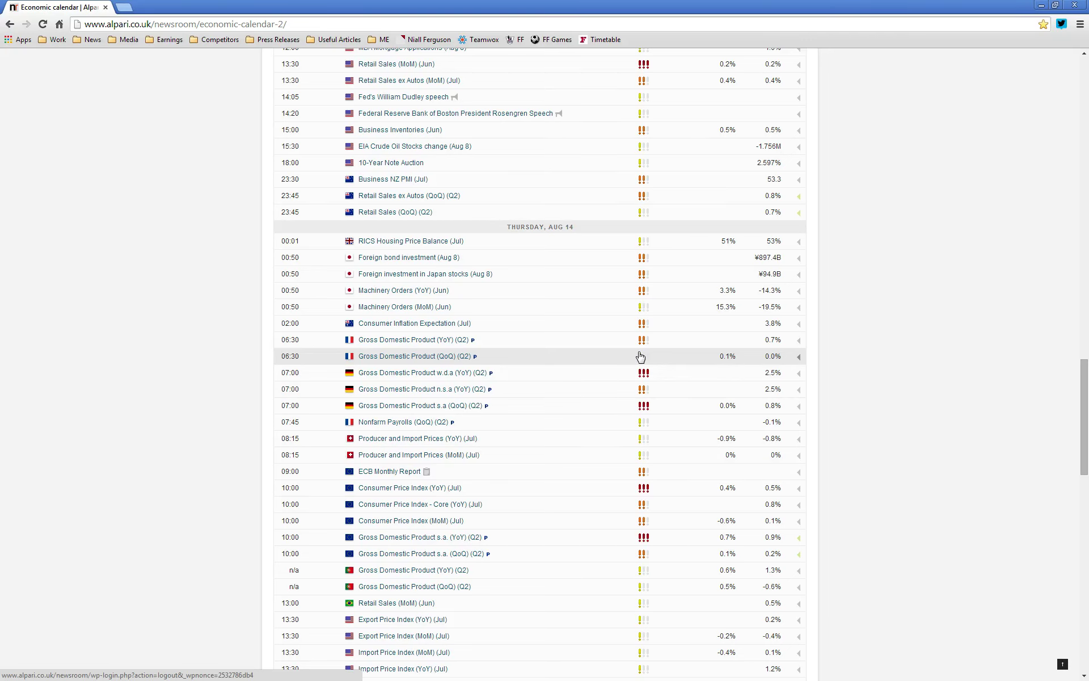
scroll(641, 356, "down", 1)
scroll(640, 356, "down", 1)
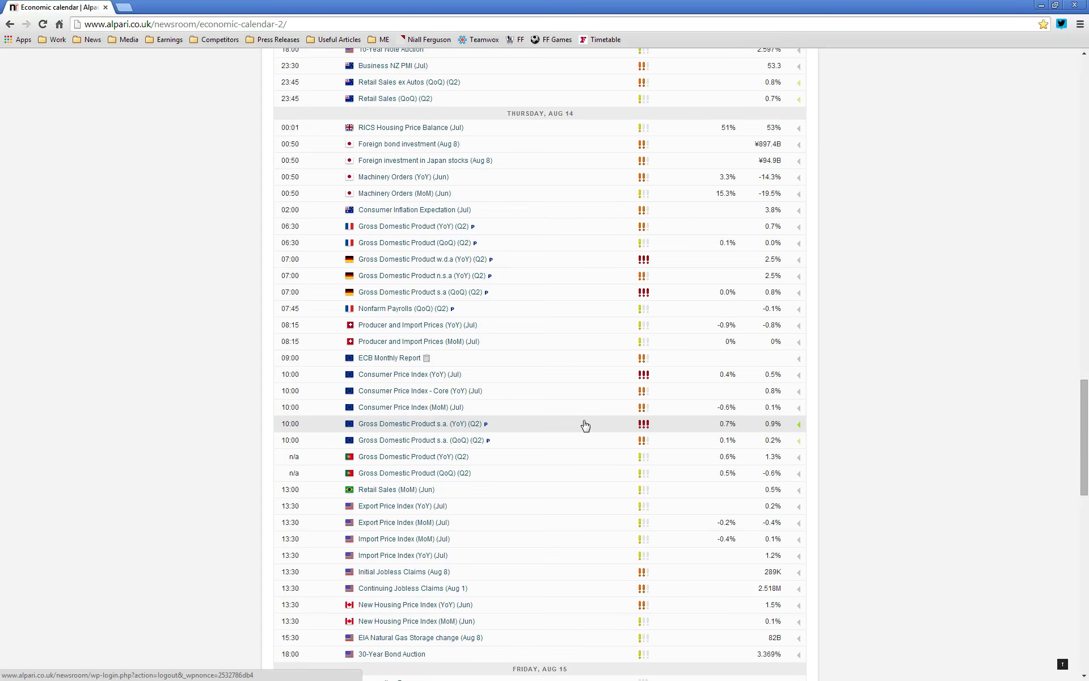
scroll(505, 527, "down", 4)
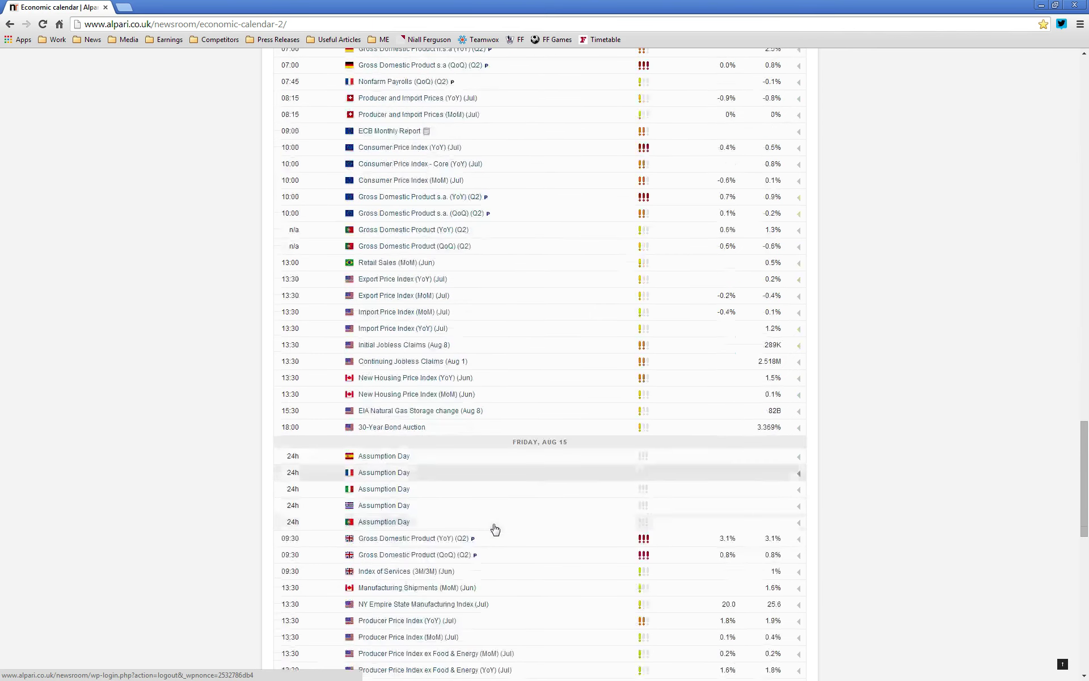
scroll(495, 530, "down", 3)
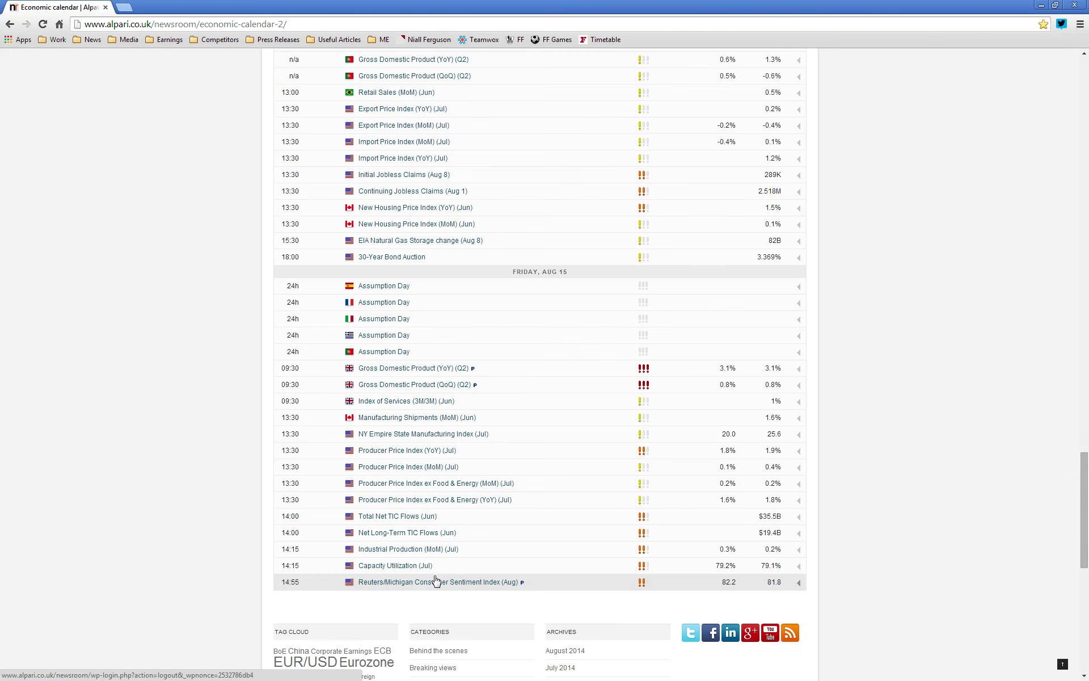
scroll(436, 580, "up", 8)
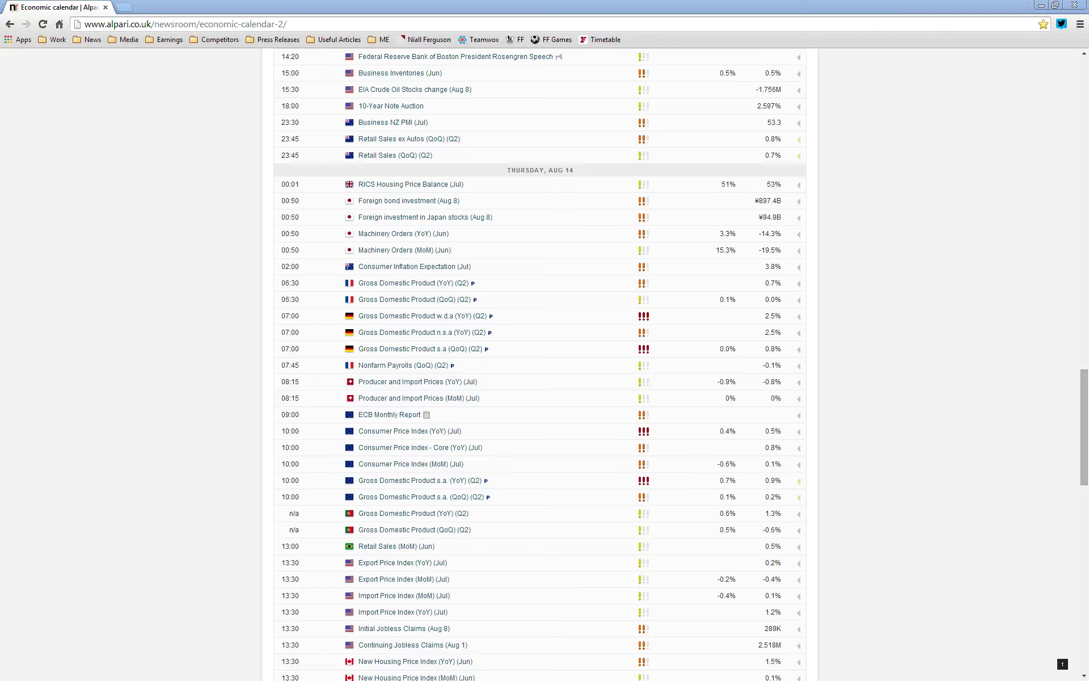
- Switch to MetaTrader and add a horizontal line at about 1.3294 on the weekly EURUSD chart
key("alt+Tab")
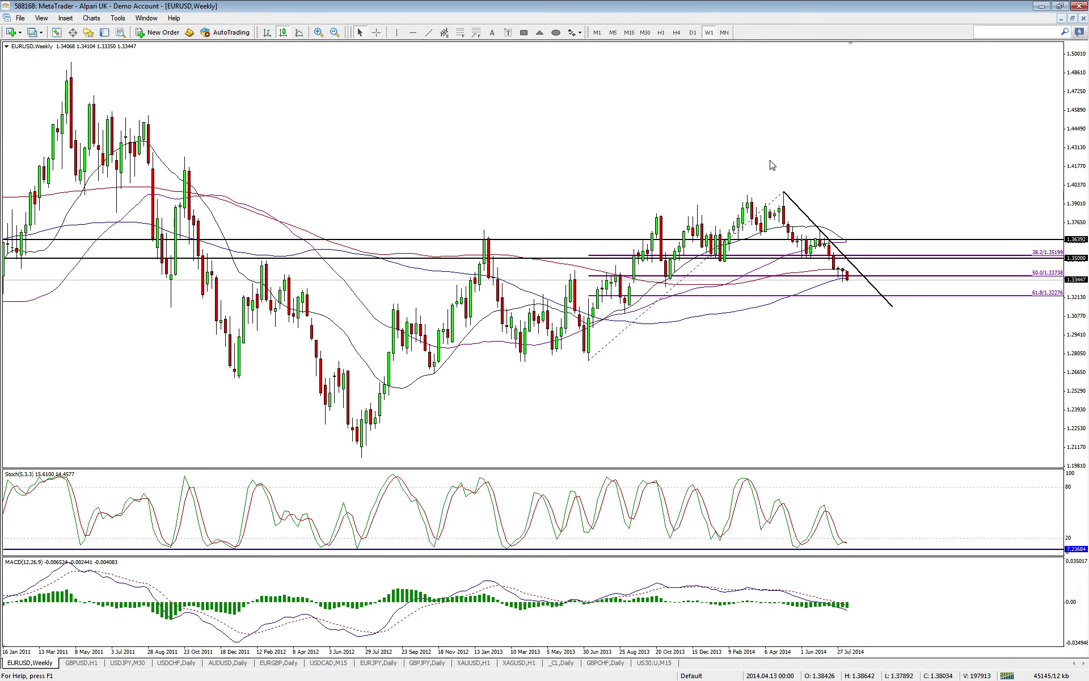
left_click(698, 32)
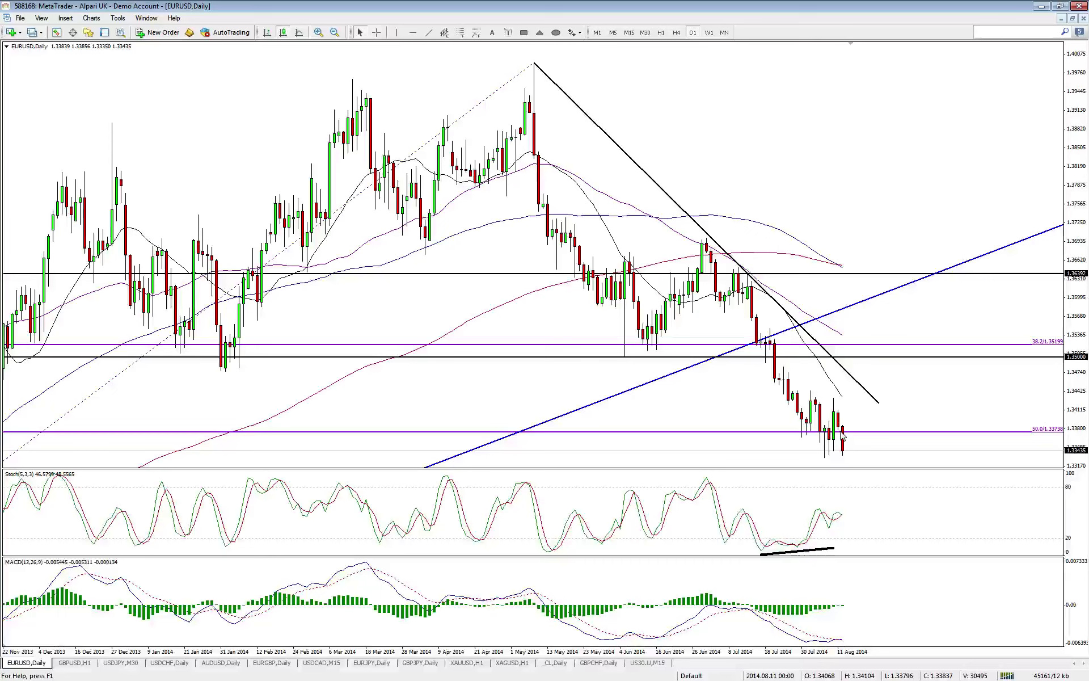
left_click(709, 32)
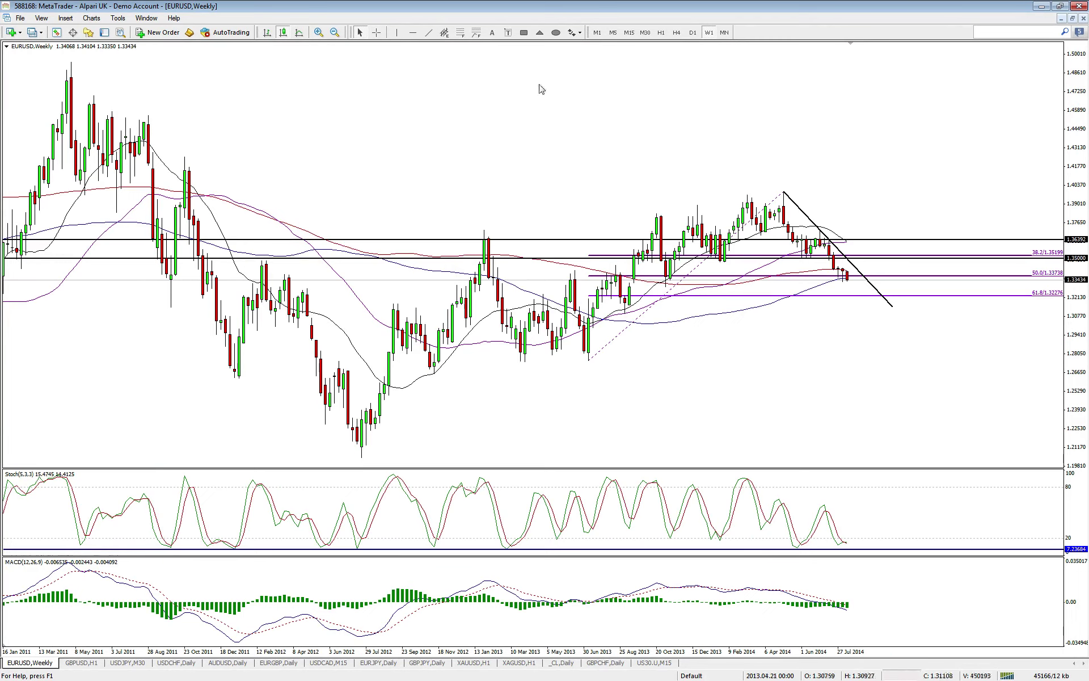
left_click(413, 32)
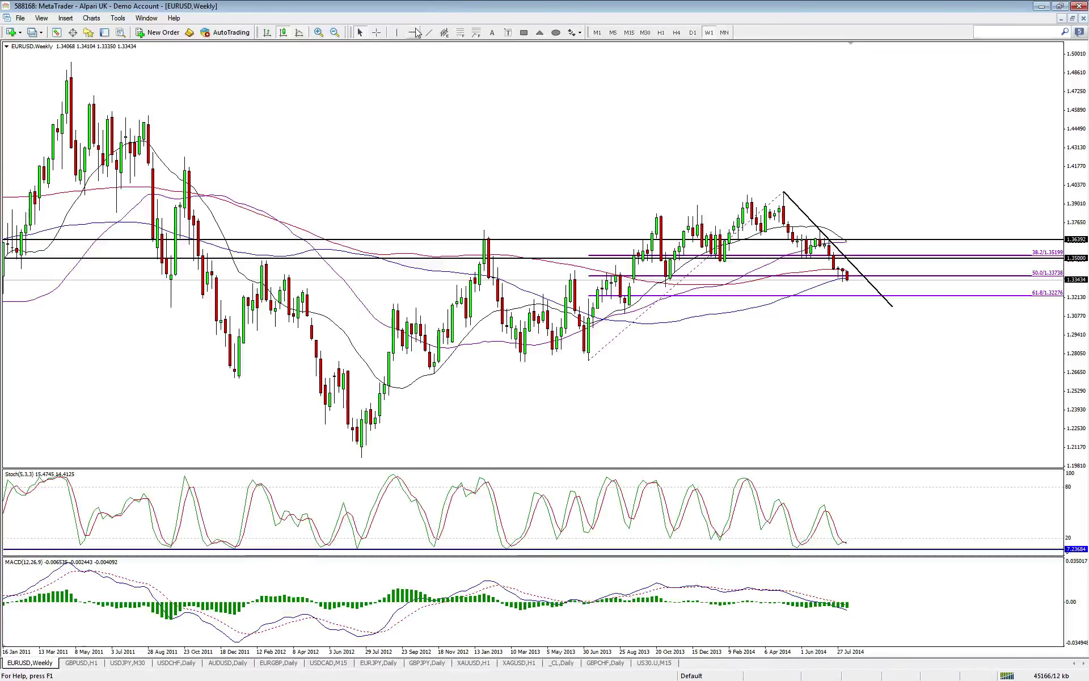
left_click(677, 286)
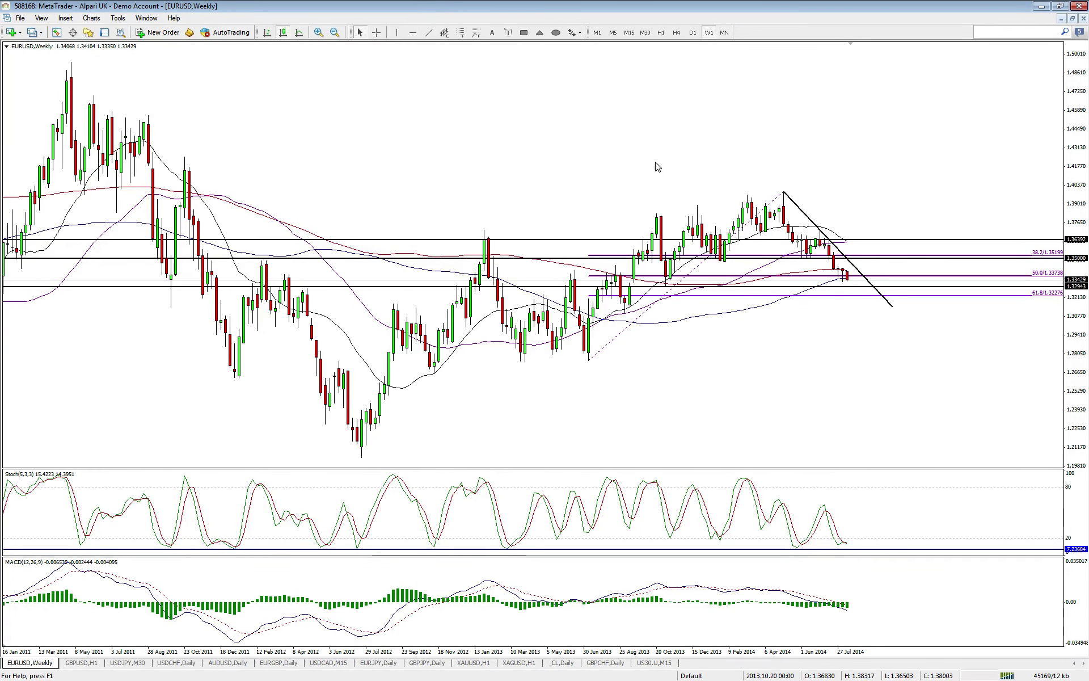
- On the EURUSD H4 chart, delete the short-term Fibonacci retracement and place a horizontal line at about 1.3333 under the recent lows
left_click(691, 34)
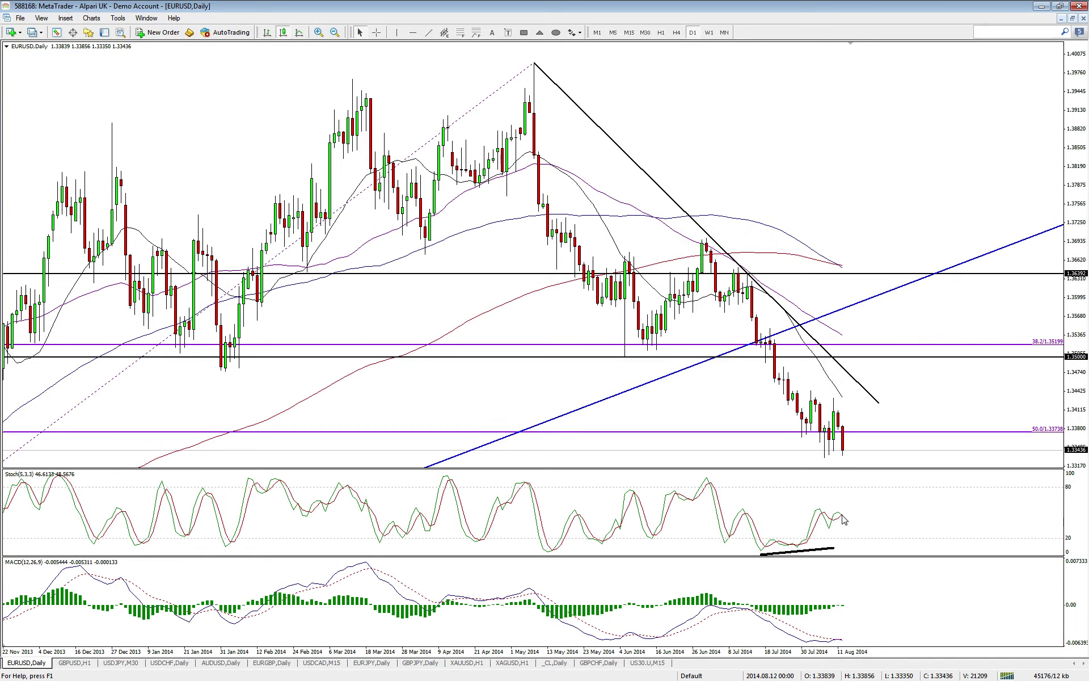
left_click(676, 34)
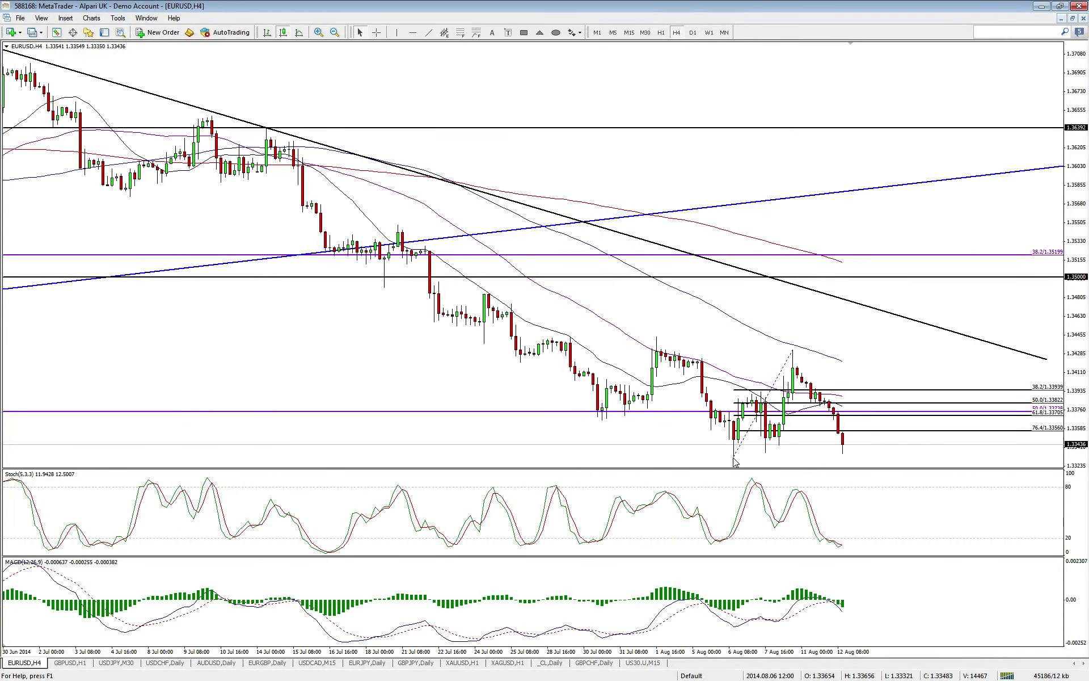
right_click(754, 431)
left_click(814, 468)
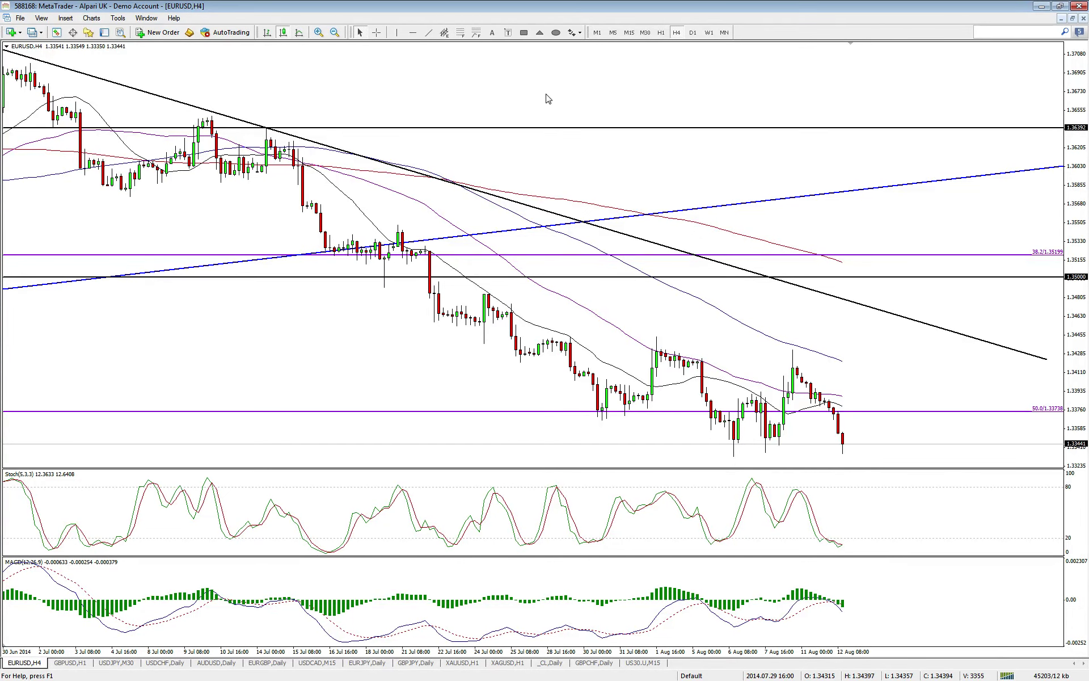
left_click(413, 32)
left_click(743, 455)
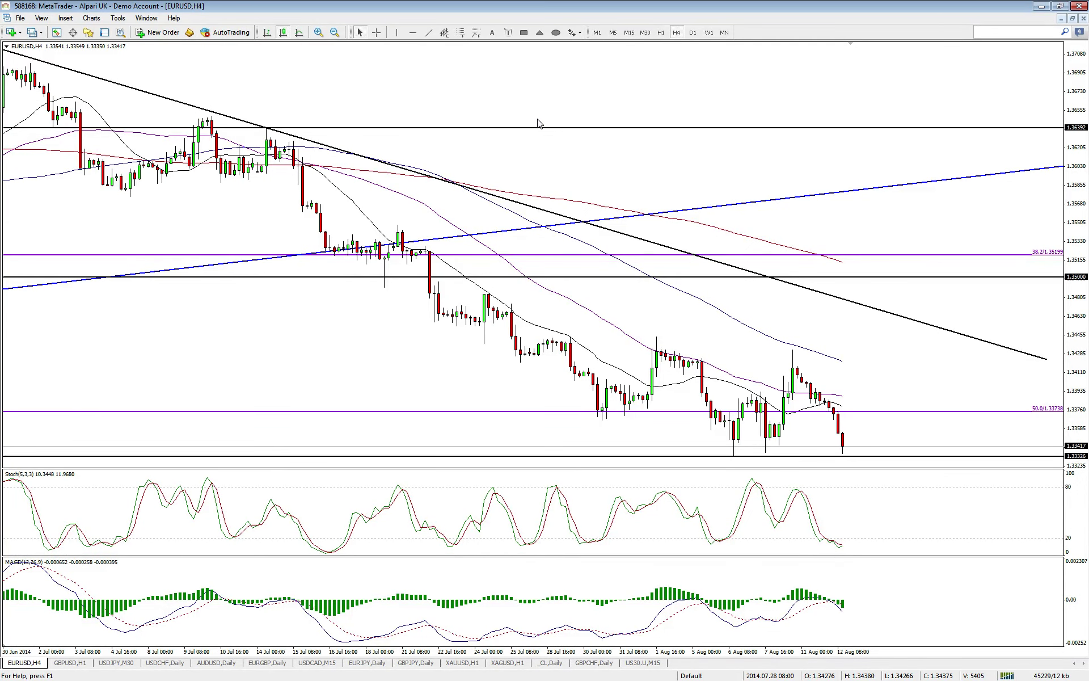
- On the weekly GBPUSD chart, limit the small recent Fibonacci retracement's visibility to the H1 and H4 timeframes
left_click(69, 662)
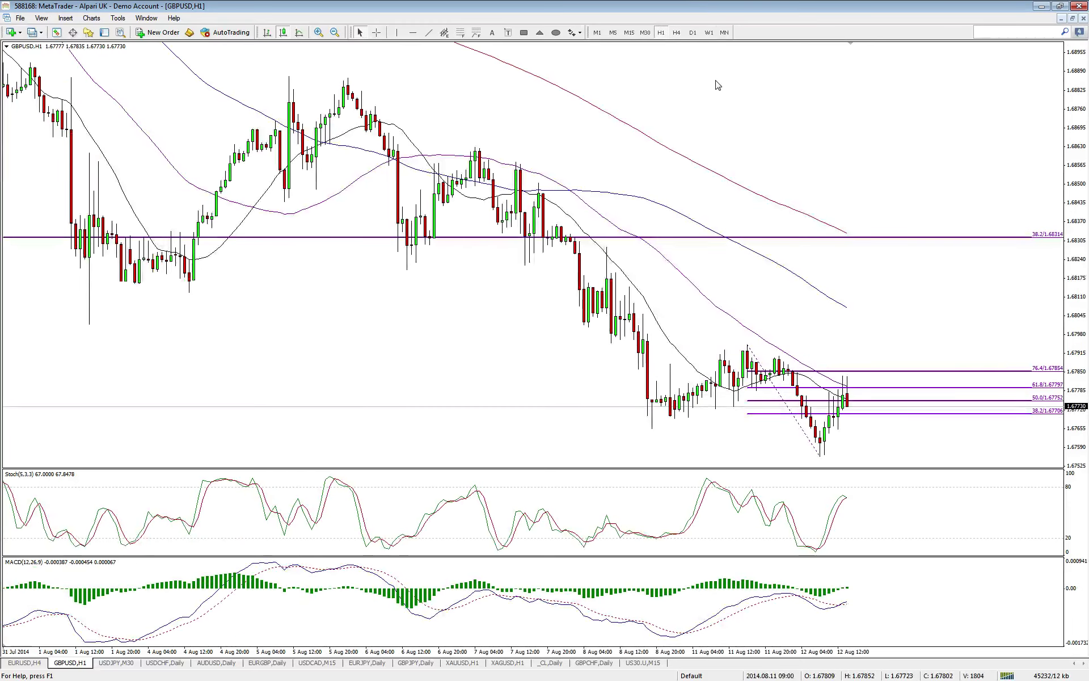
left_click(709, 33)
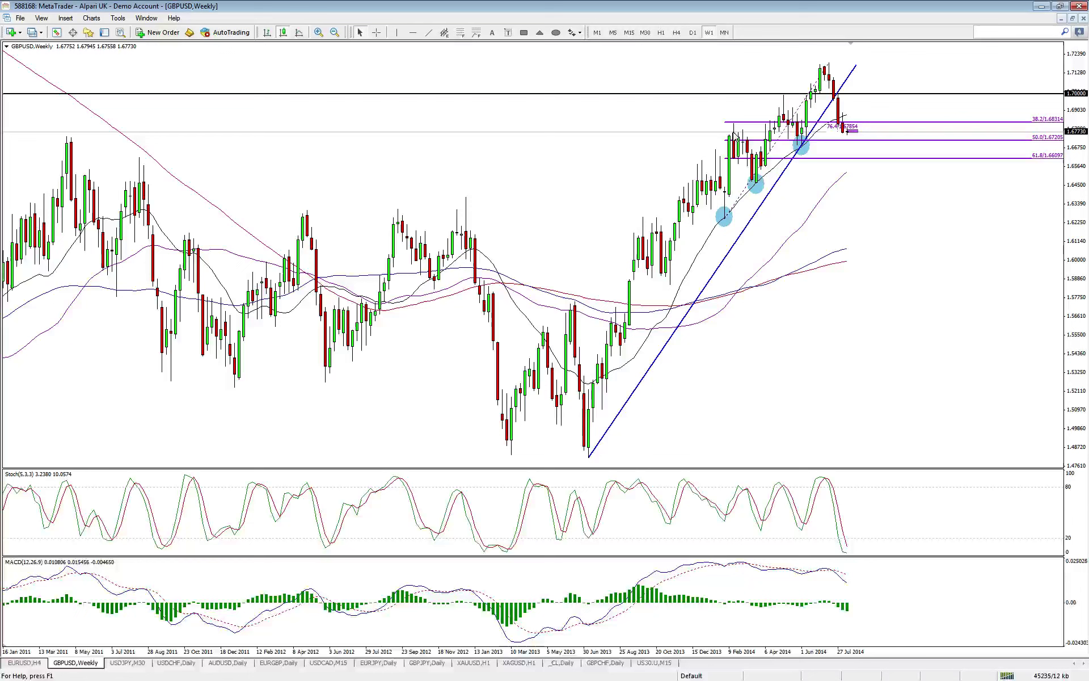
right_click(850, 137)
left_click(874, 142)
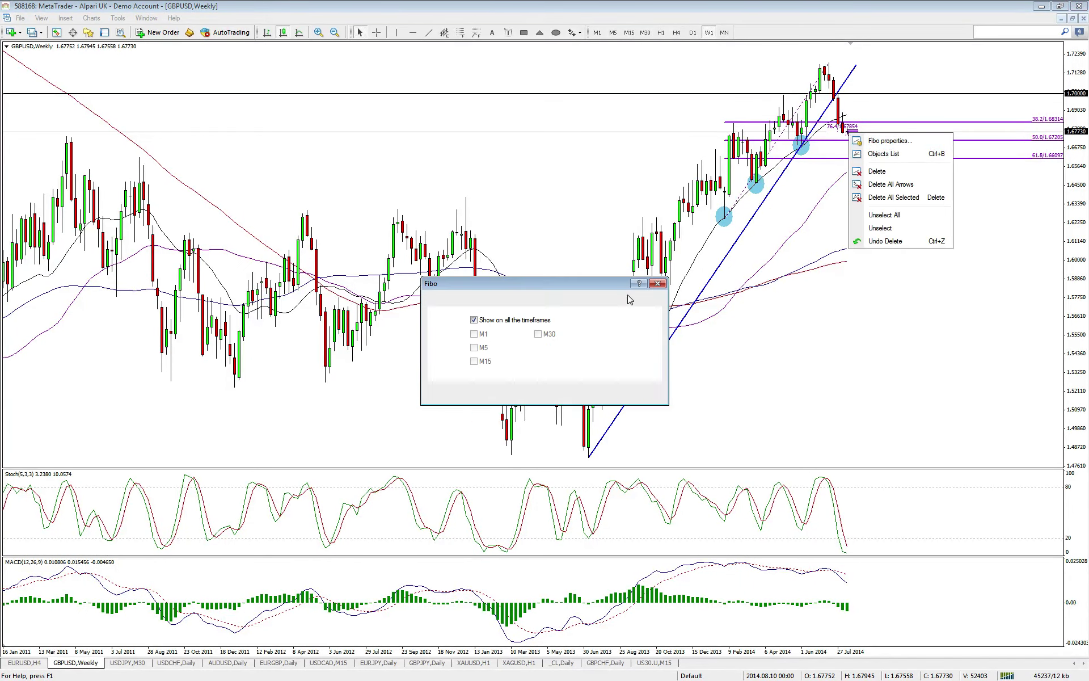
left_click(543, 320)
left_click(539, 348)
left_click(538, 362)
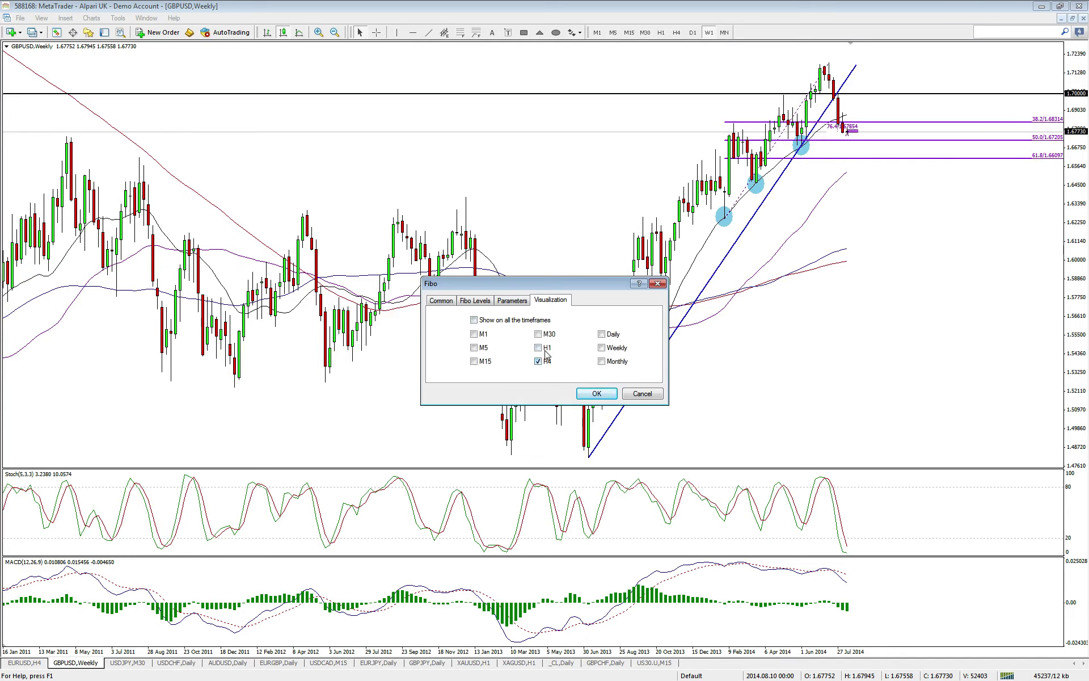
left_click(595, 394)
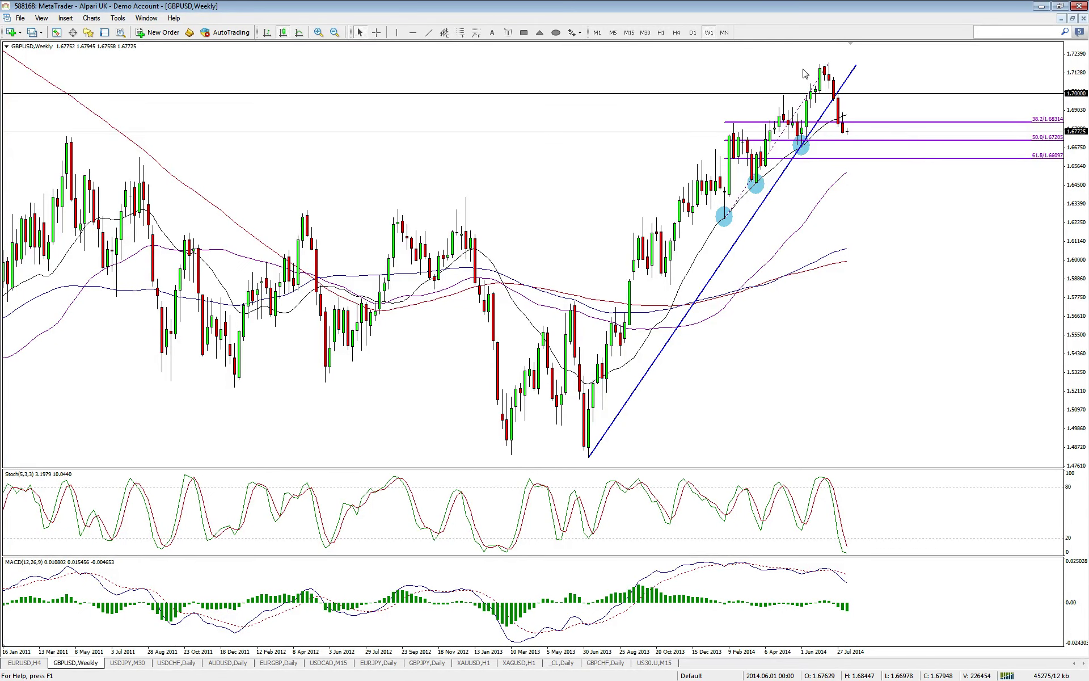
- Compare GBPUSD on the daily and H4 charts, and draw a rising trendline beneath the latest two stochastic lows on H4
left_click(693, 33)
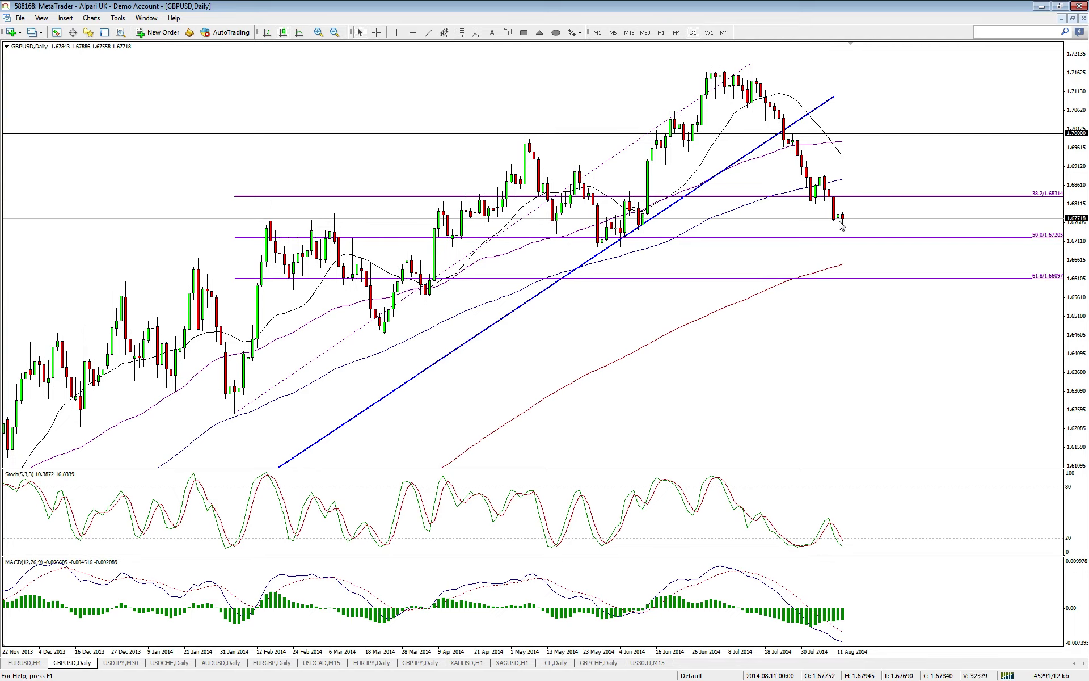
left_click(677, 33)
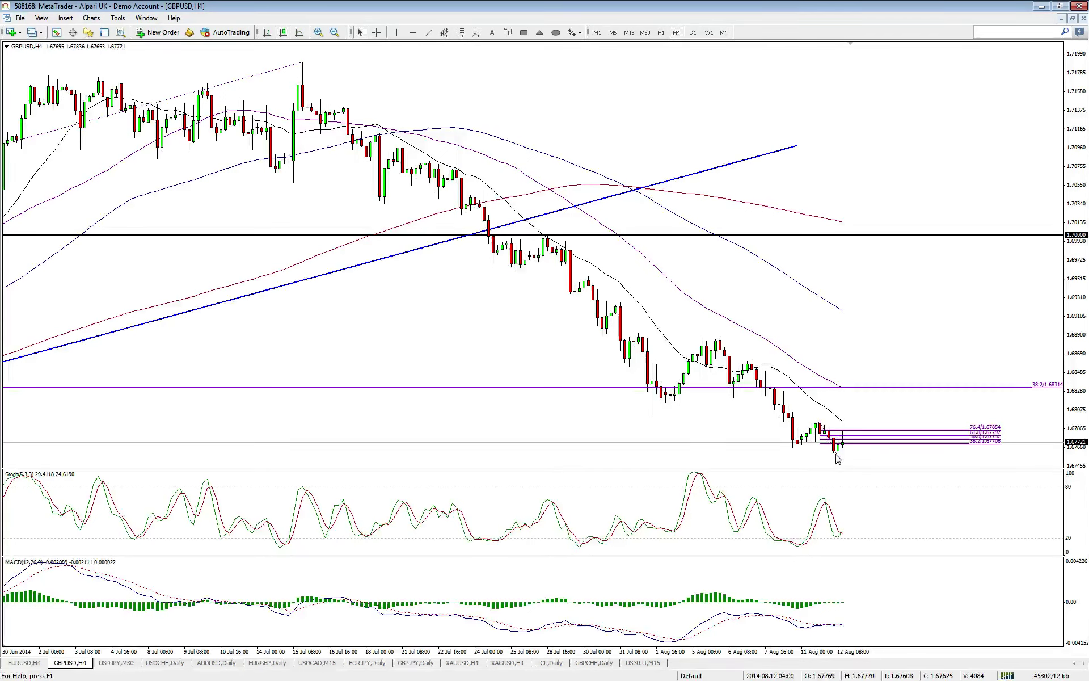
left_click(693, 33)
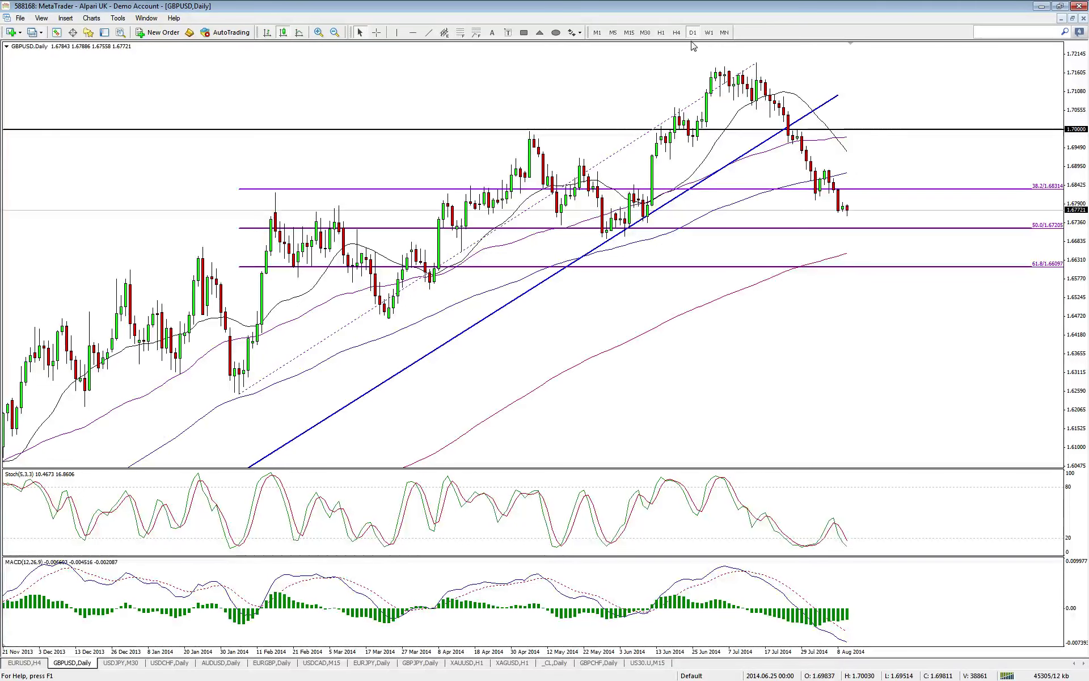
left_click(677, 33)
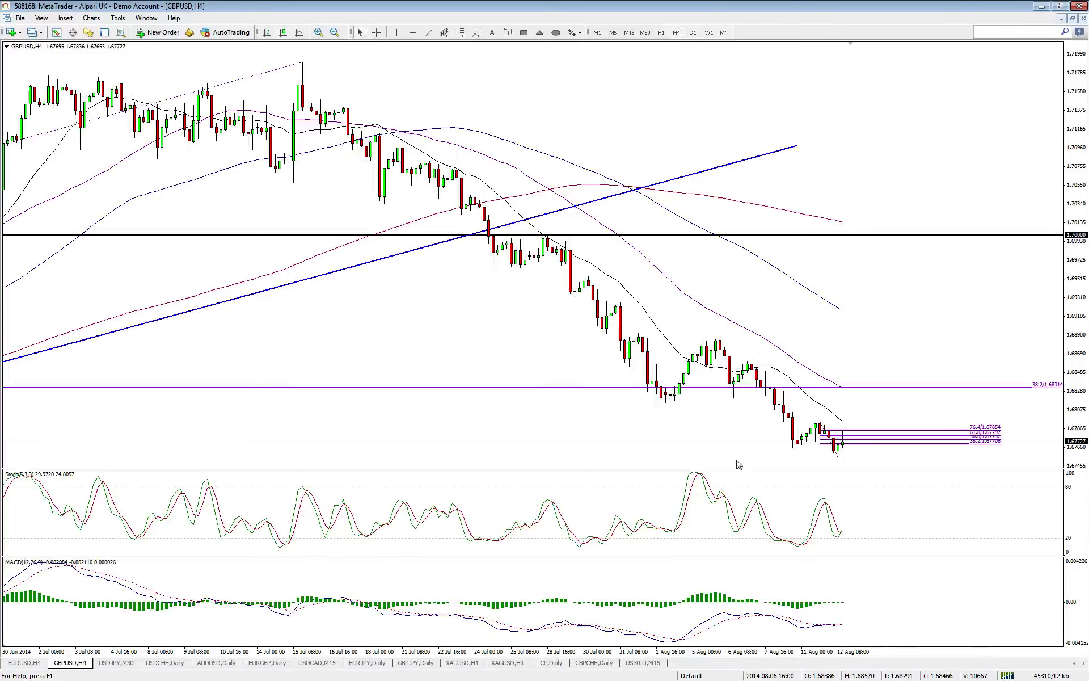
left_click(427, 32)
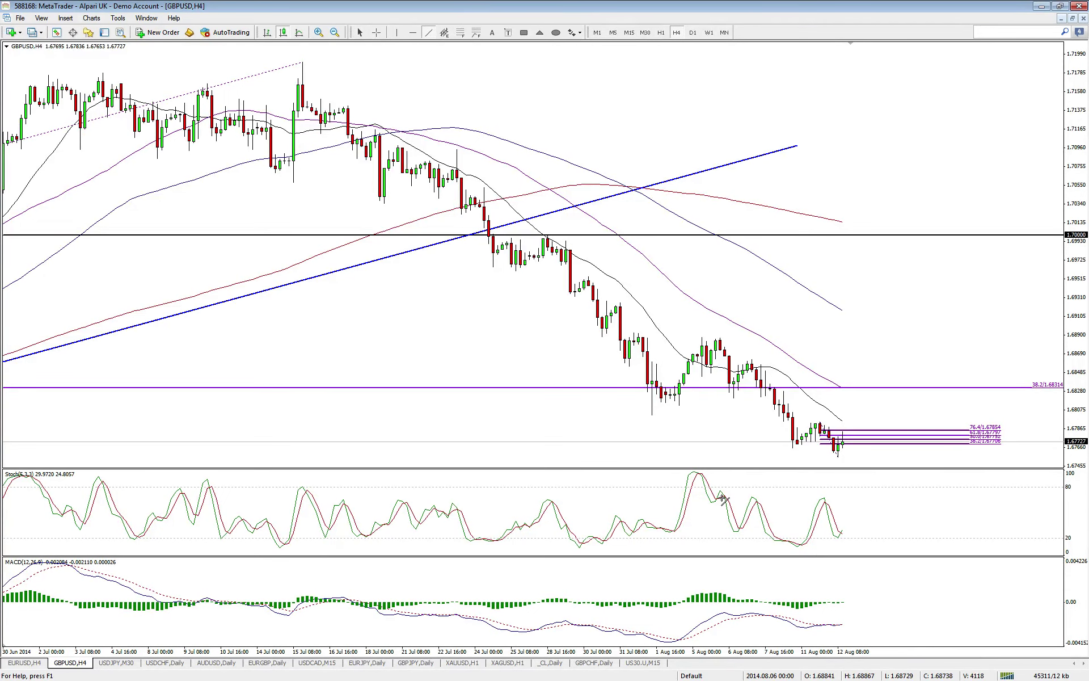
left_click_drag(798, 553, 856, 541)
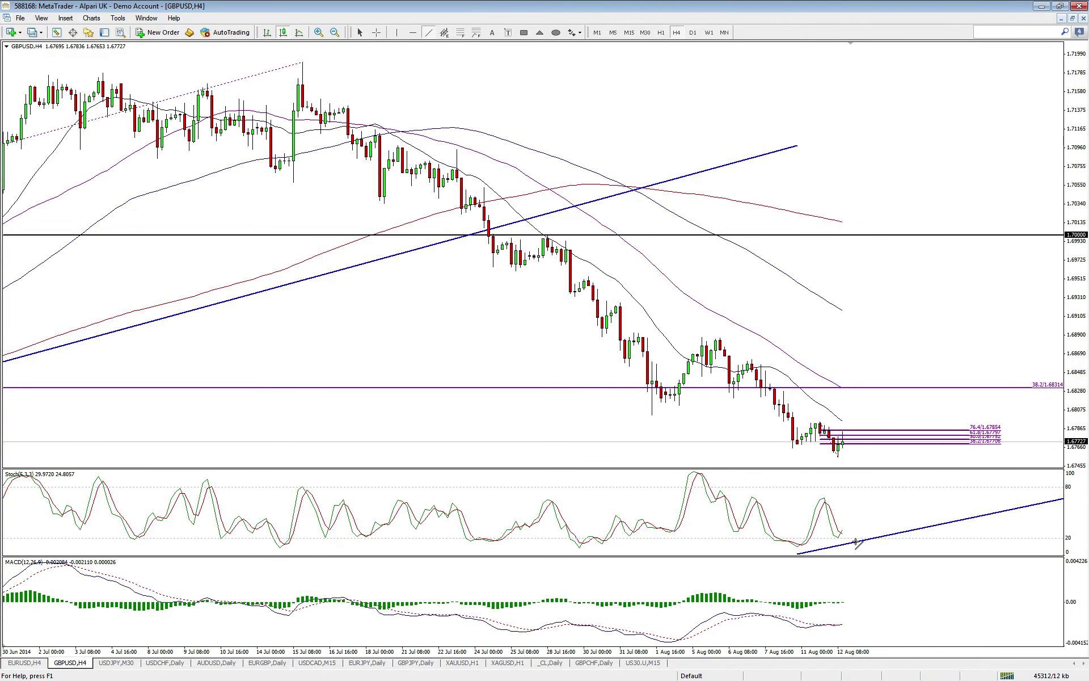
- Turn off the Ray option of the new stochastic trendline so it ends at its second anchor point
right_click(857, 542)
left_click(876, 547)
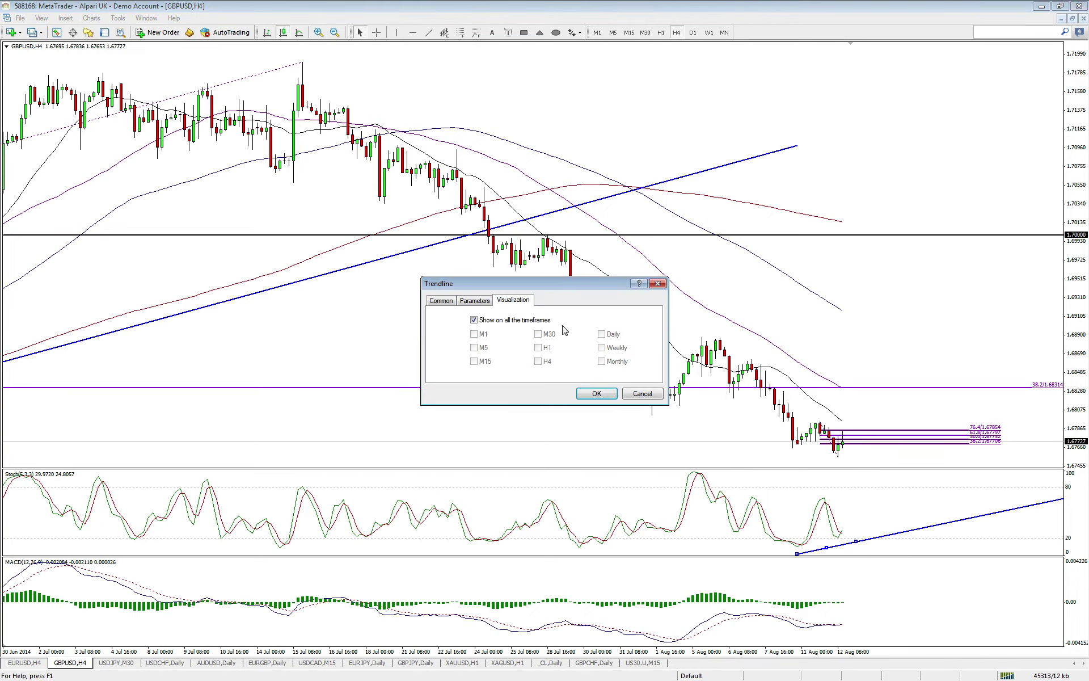
left_click(474, 301)
left_click(487, 356)
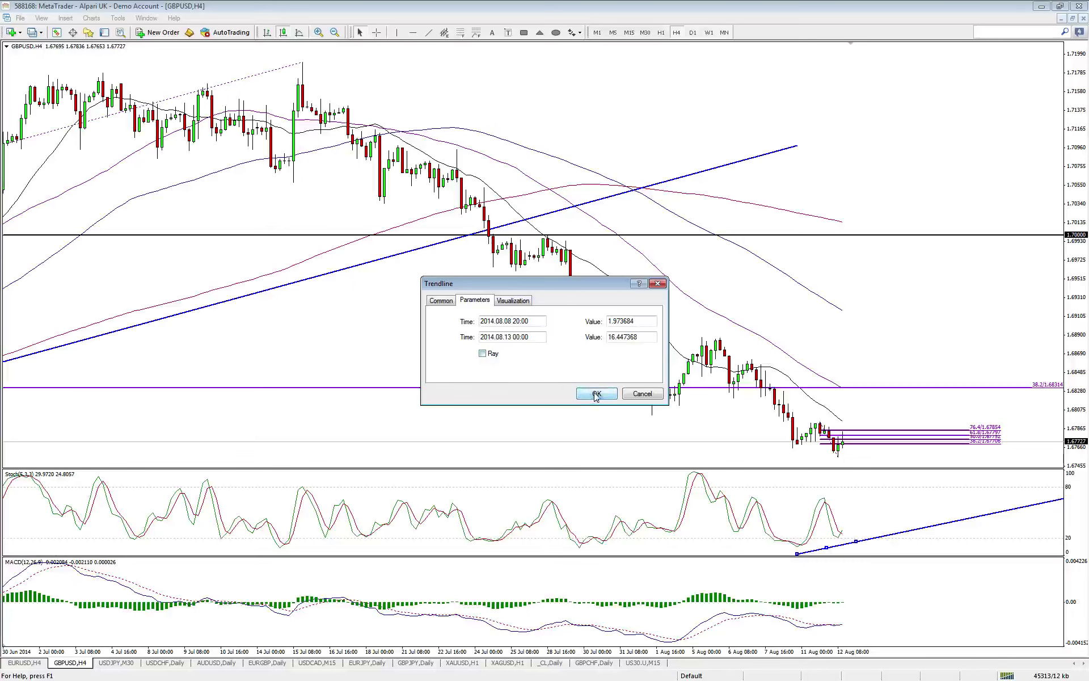
left_click(596, 393)
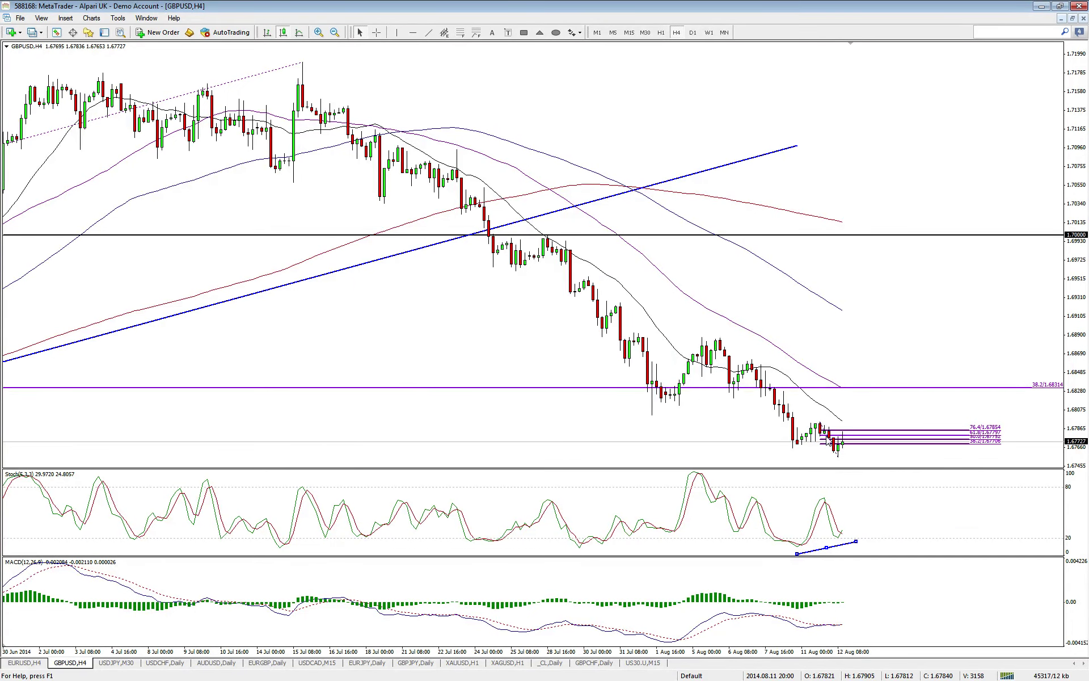
- Move the H4 Fibonacci retracement's starting point up to the swing high near 6 August, and return GBPUSD to the weekly timeframe
left_click_drag(823, 425, 720, 339)
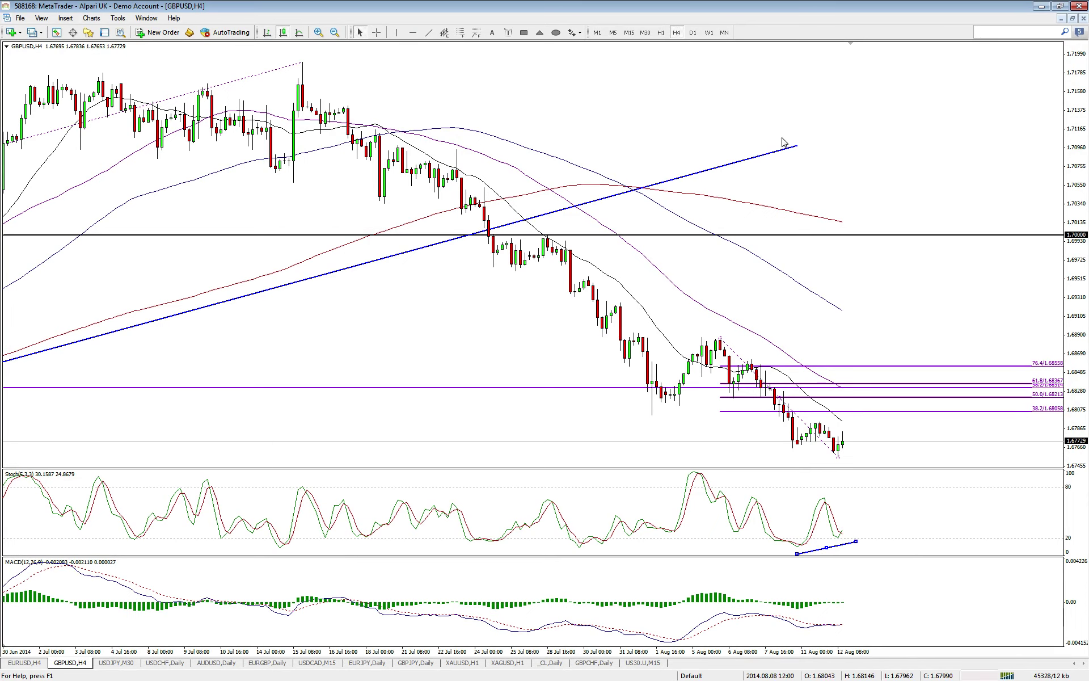
left_click(691, 34)
left_click(709, 33)
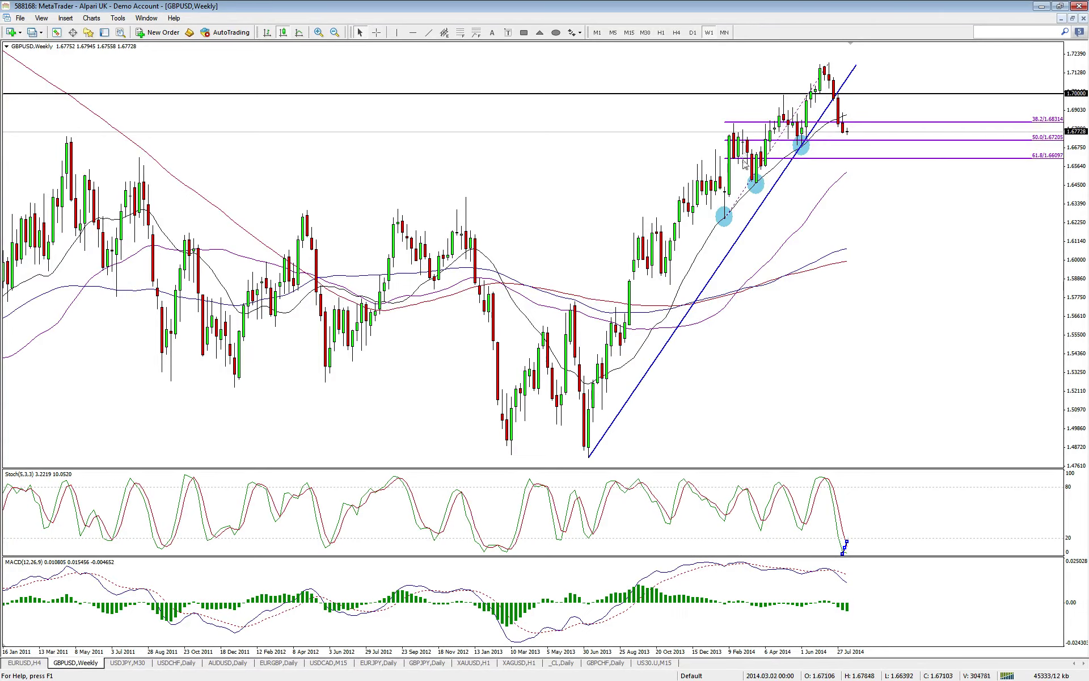
- Bring up the USDJPY chart and examine its price action on the M30, daily and weekly timeframes
left_click(129, 662)
scroll(389, 179, "up", 5)
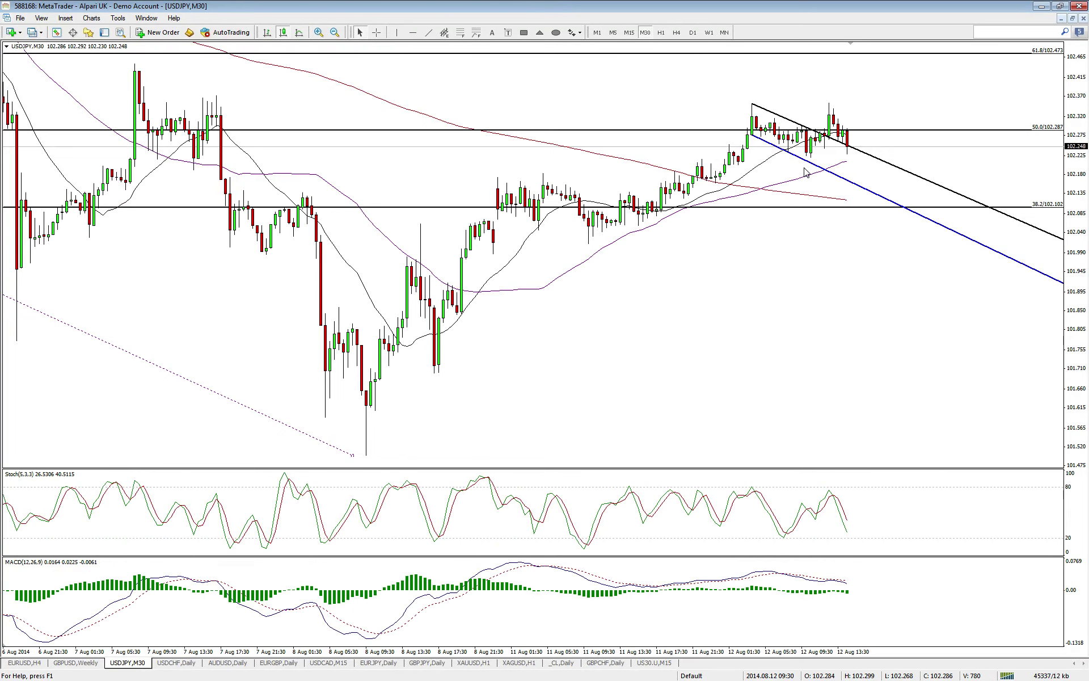
left_click(693, 32)
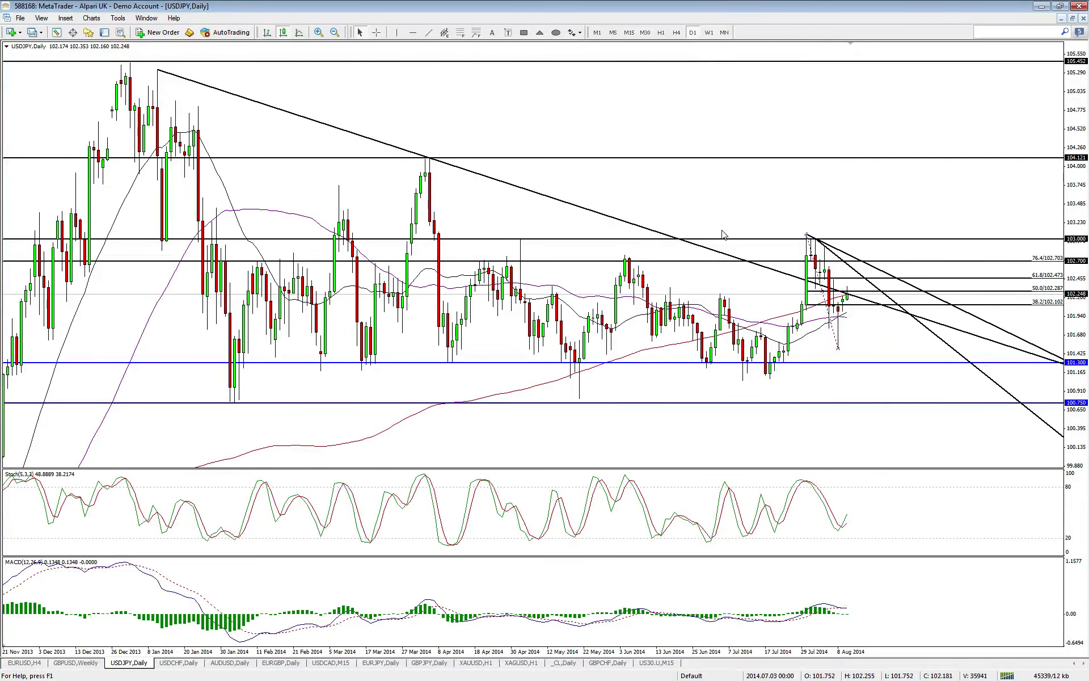
left_click(709, 33)
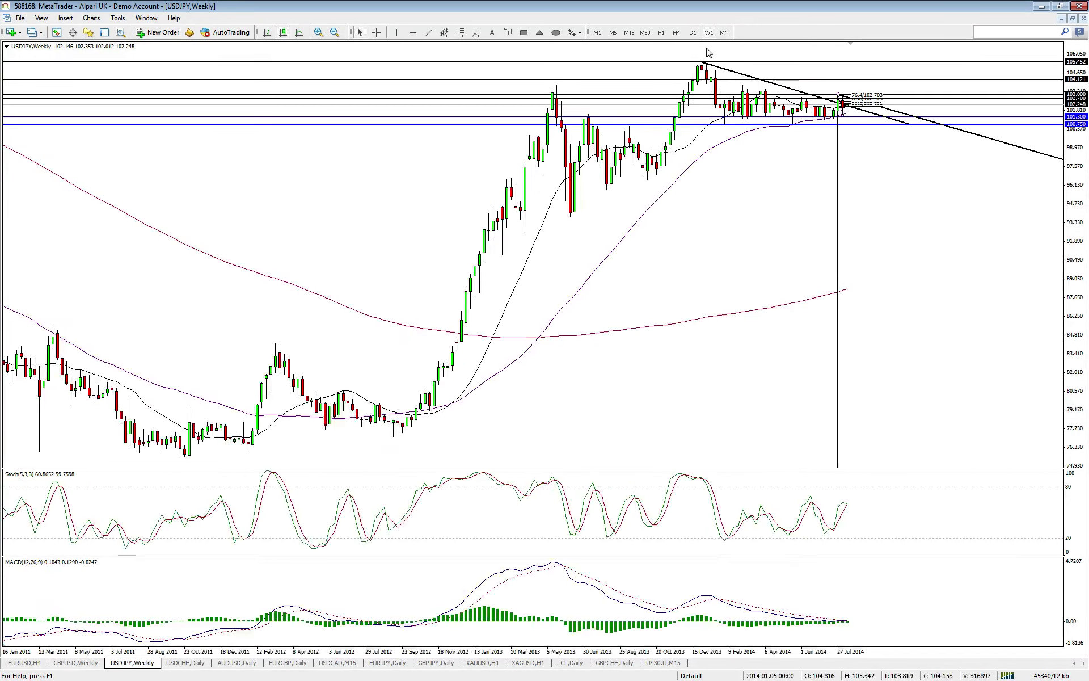
left_click(677, 32)
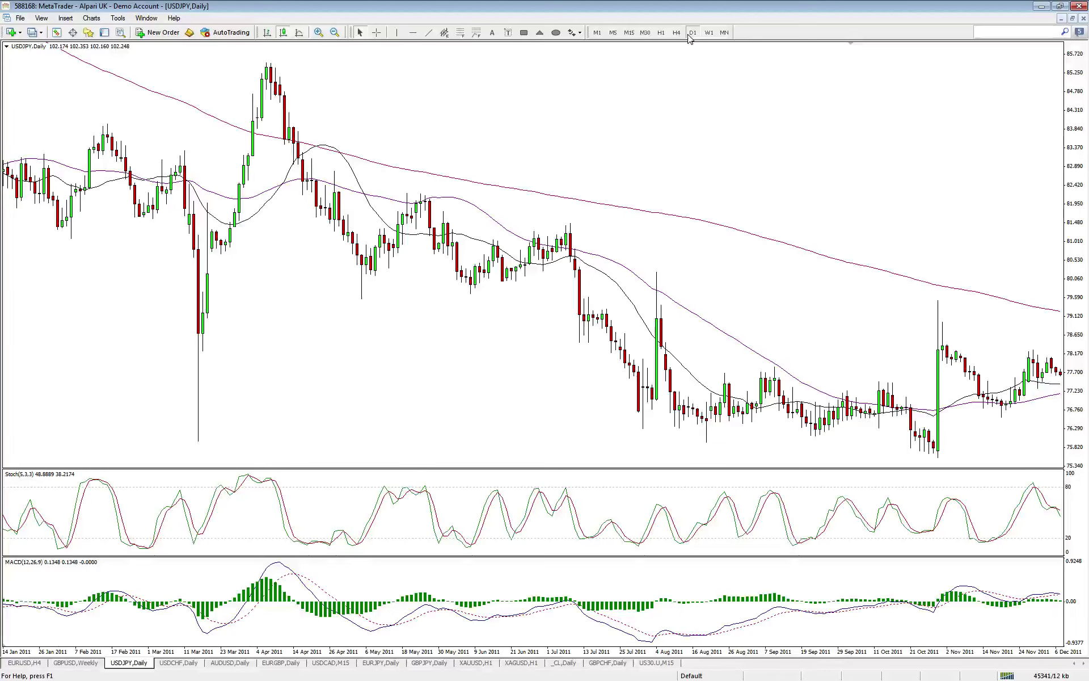
- On the USDJPY daily chart, restrict the steep descending trendline from the 1 August high to selected timeframes, hiding it on weekly
left_click(693, 32)
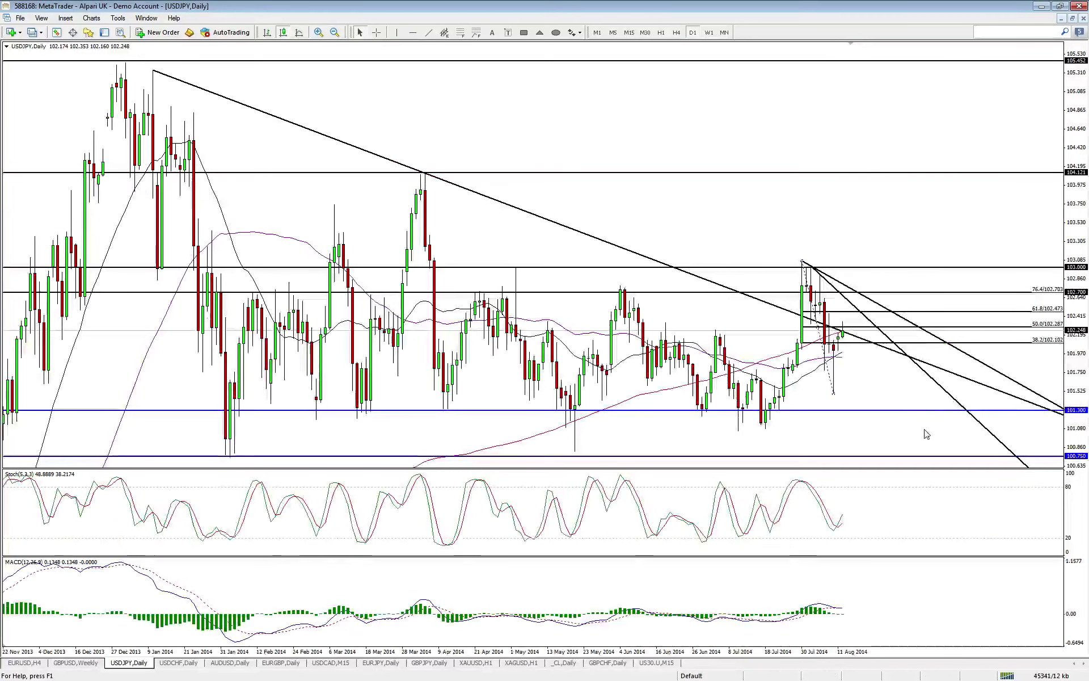
right_click(945, 394)
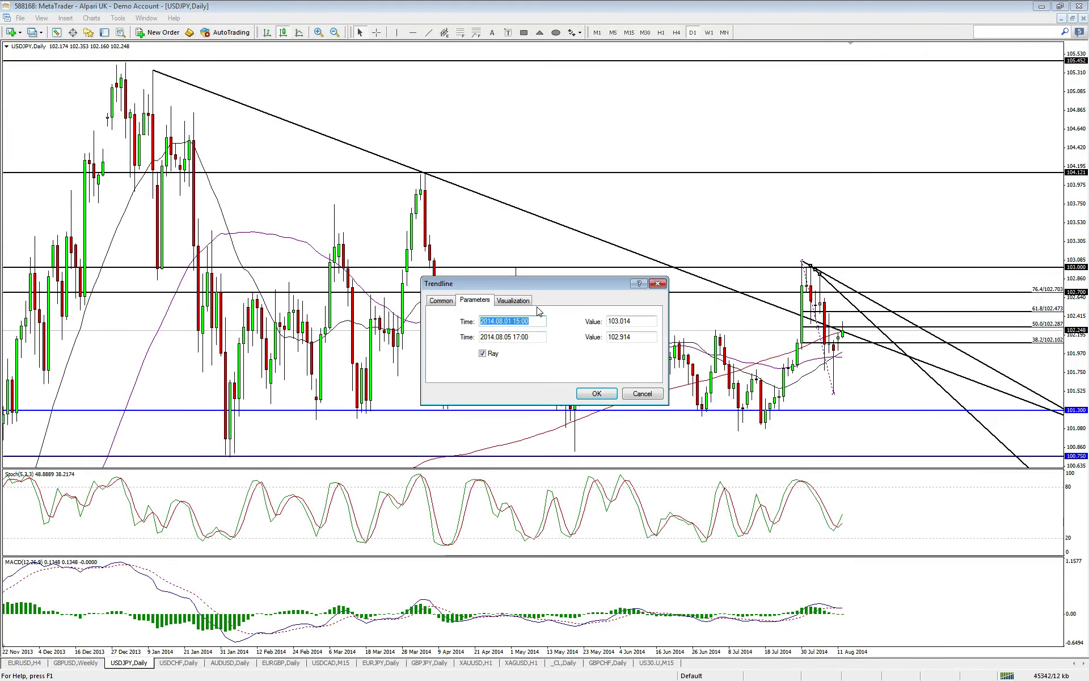
left_click(512, 300)
left_click(620, 348)
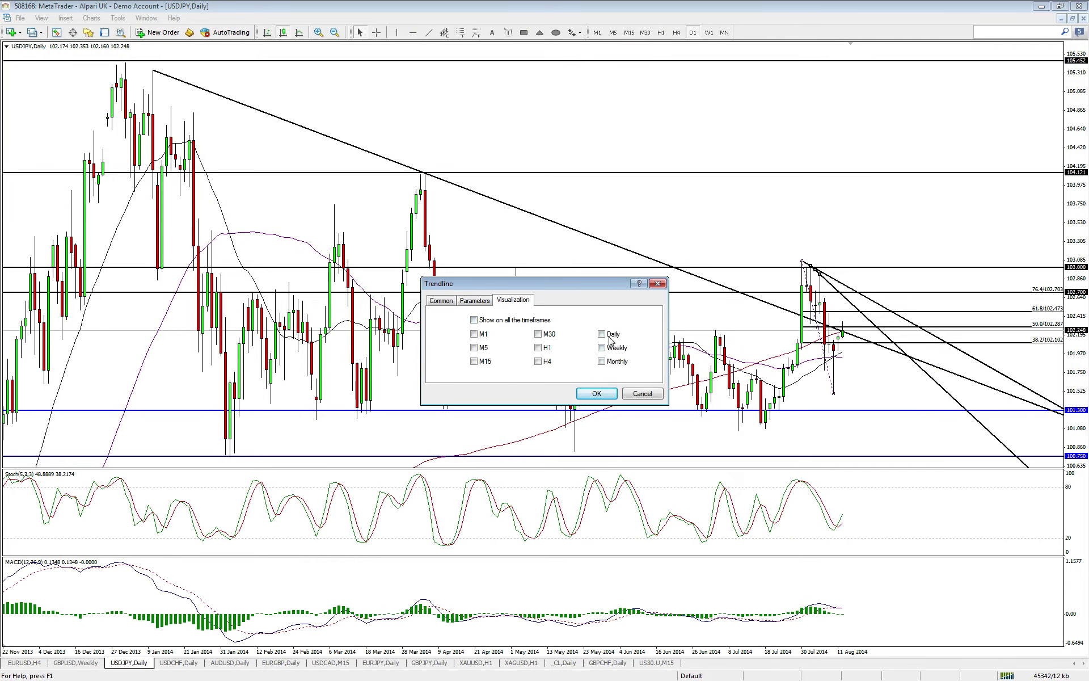
left_click(596, 393)
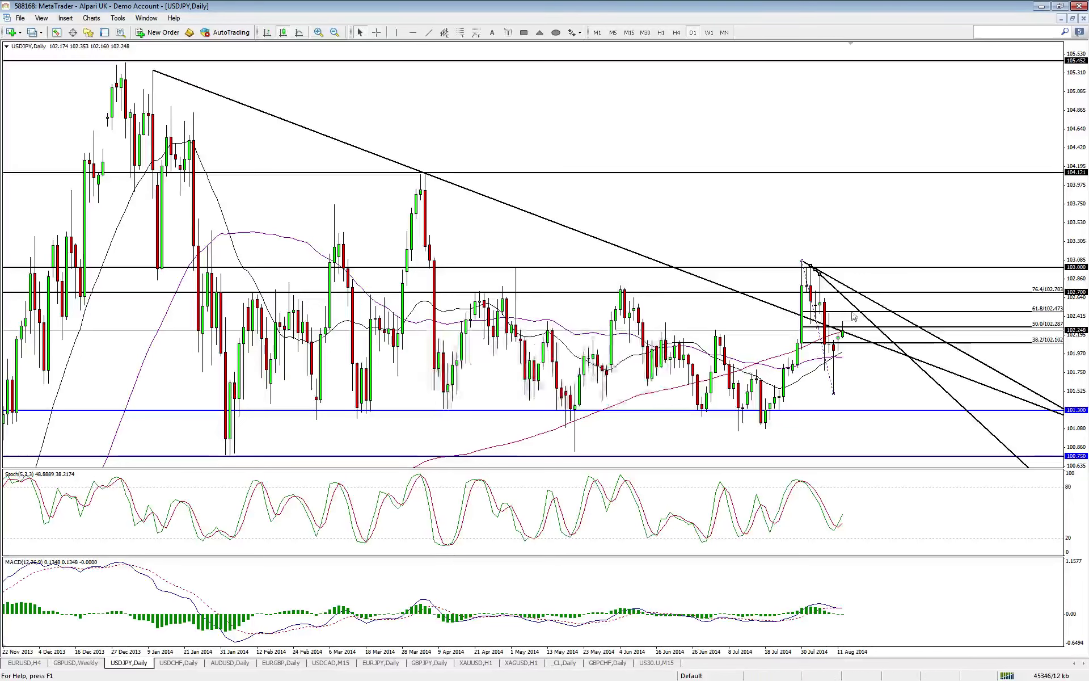
- On the USDJPY weekly chart, limit the trendline that appears vertical near late July to the H1, H4 and Daily timeframes
left_click(709, 33)
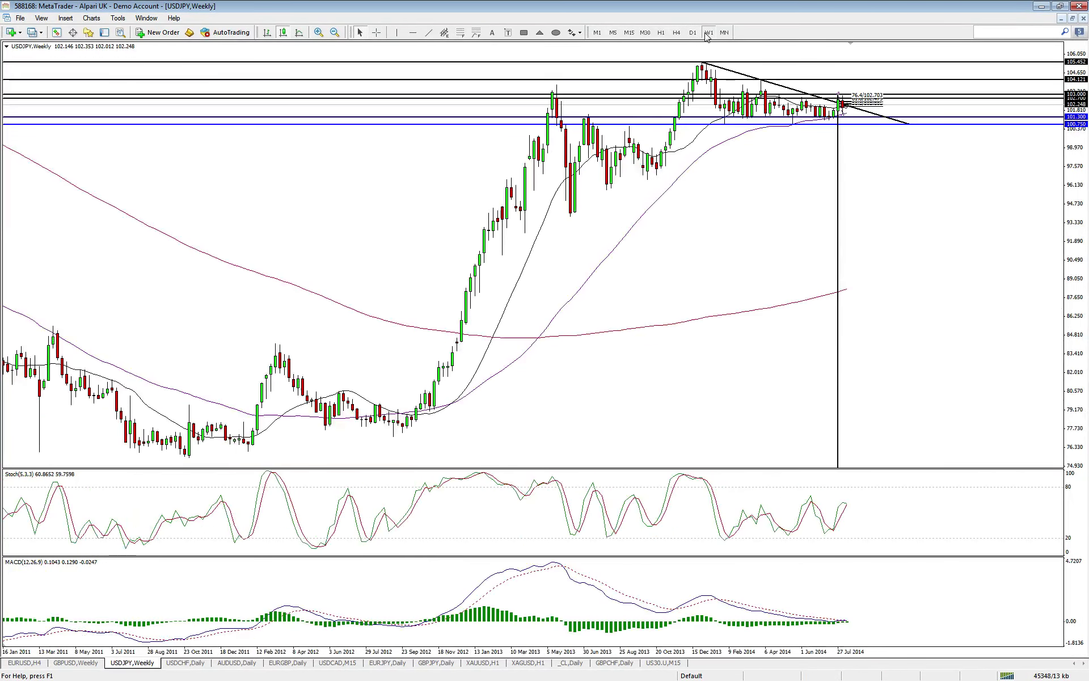
right_click(838, 212)
left_click(863, 216)
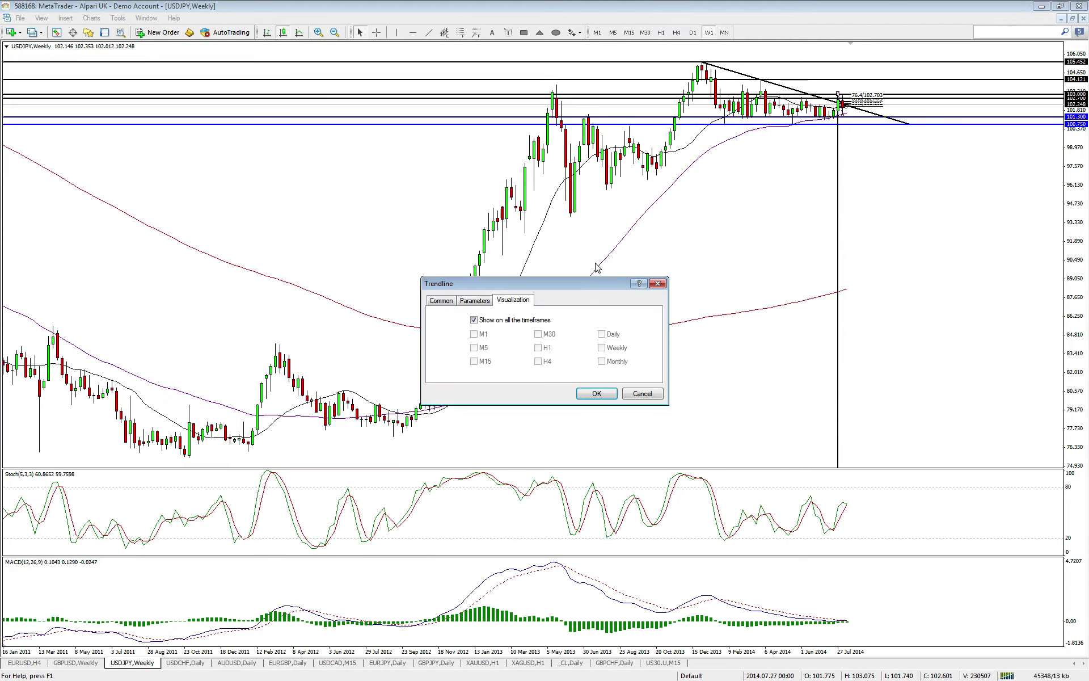
left_click(541, 320)
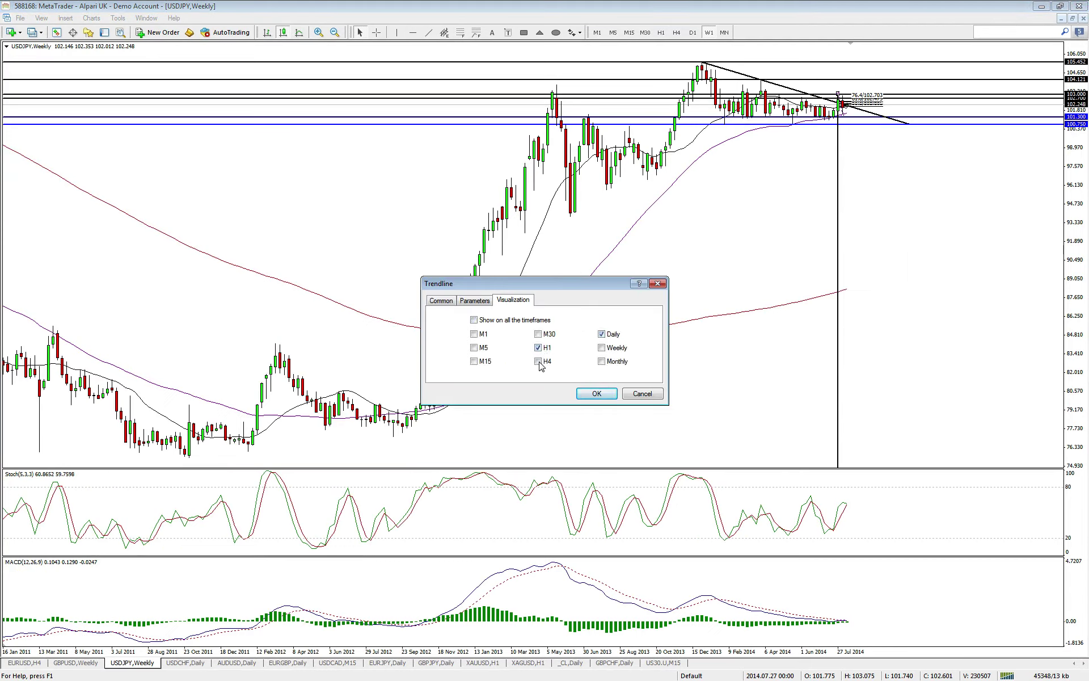
left_click(597, 393)
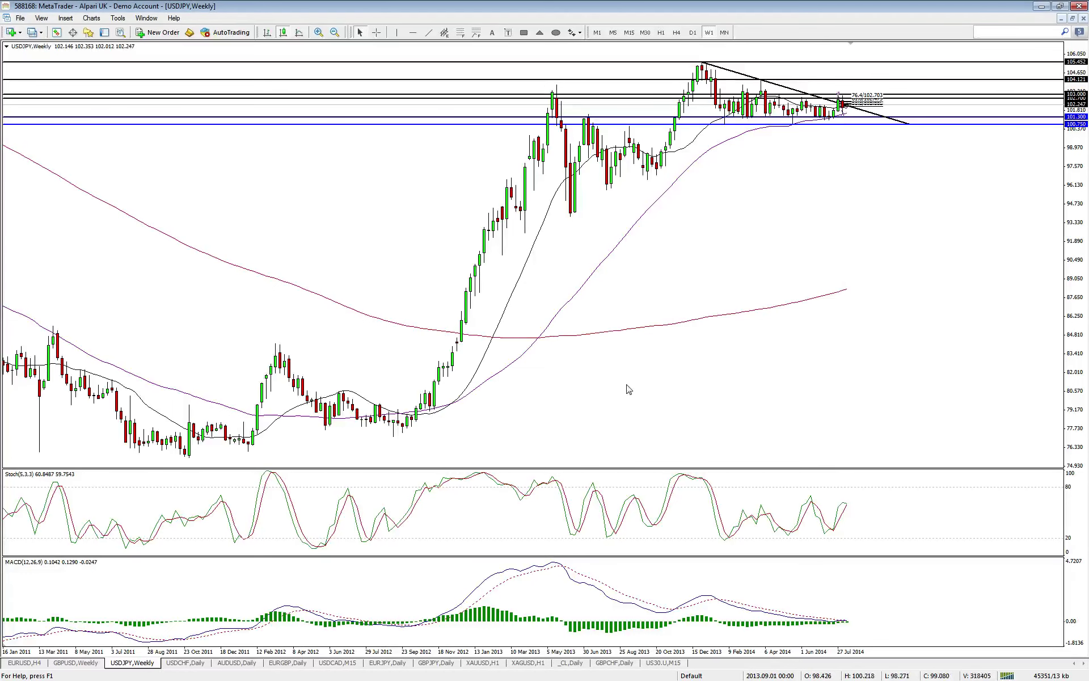
right_click(843, 114)
left_click(854, 114)
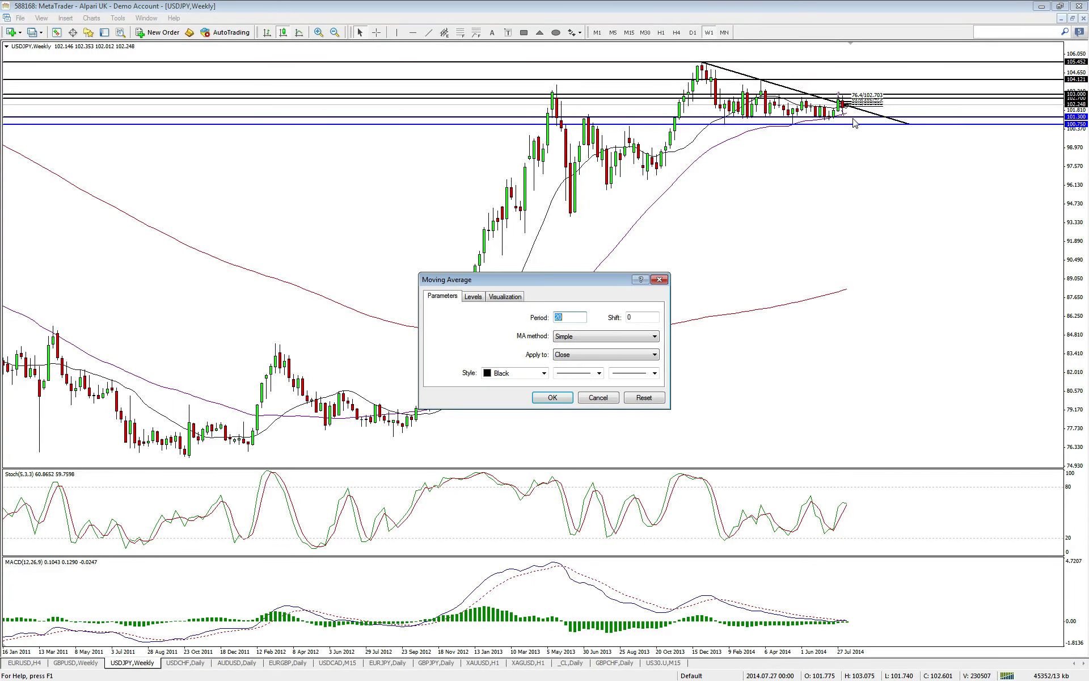
key("Escape")
right_click(844, 116)
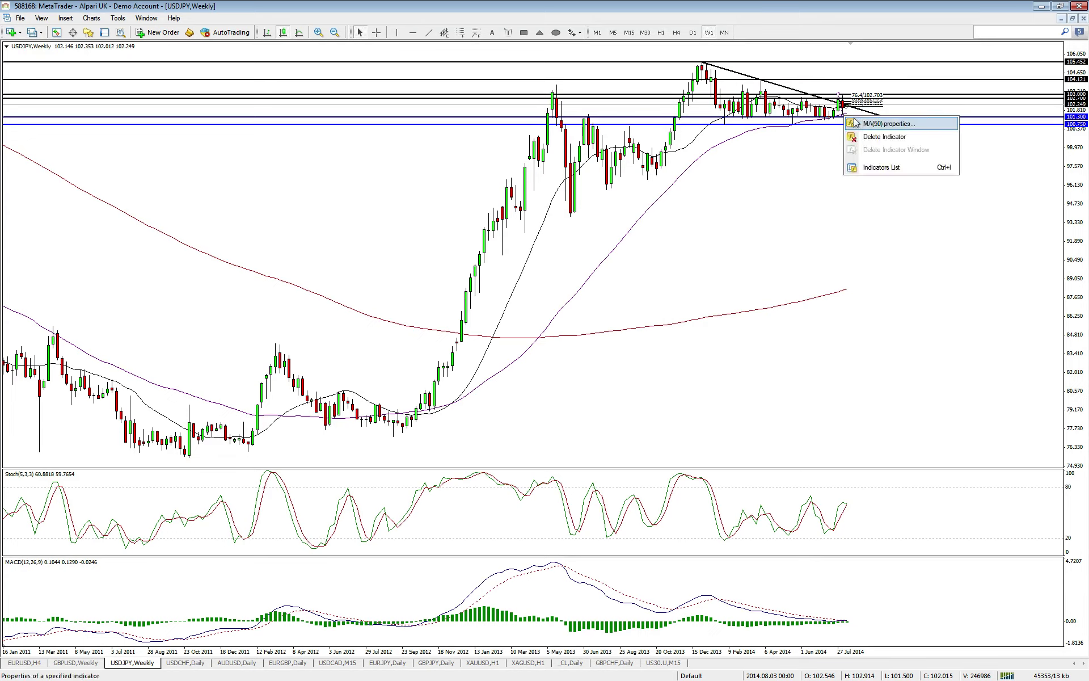
key("Escape")
- Limit the USDJPY Fibonacci retracement's visibility to the H1, H4 and Daily timeframes
right_click(842, 110)
left_click(865, 117)
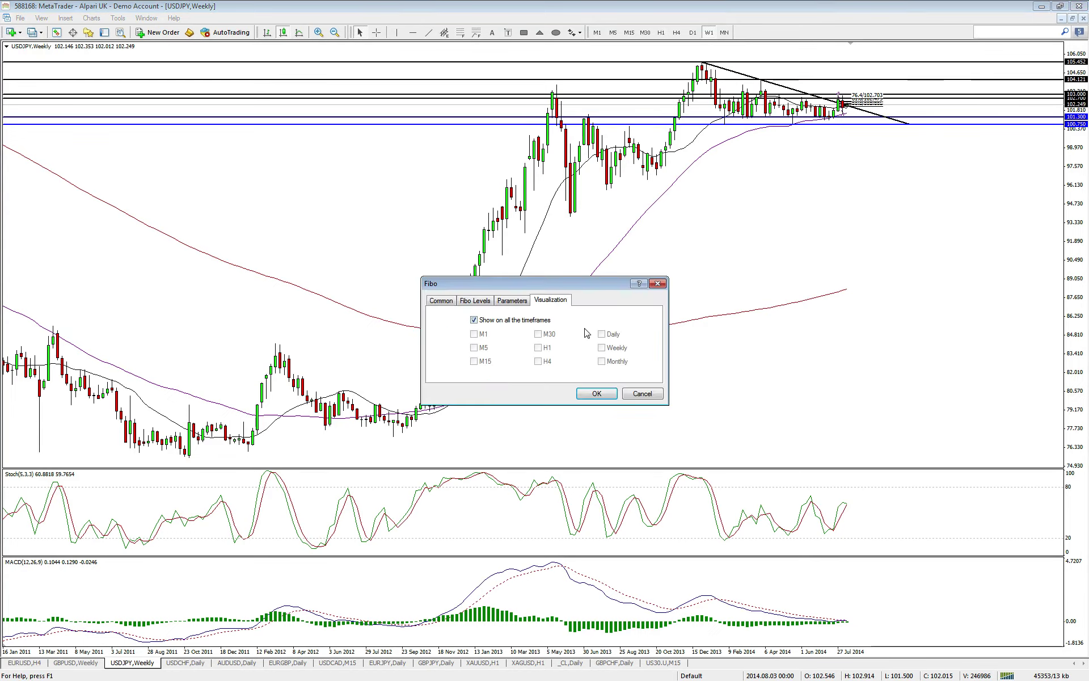
left_click(533, 320)
left_click(539, 361)
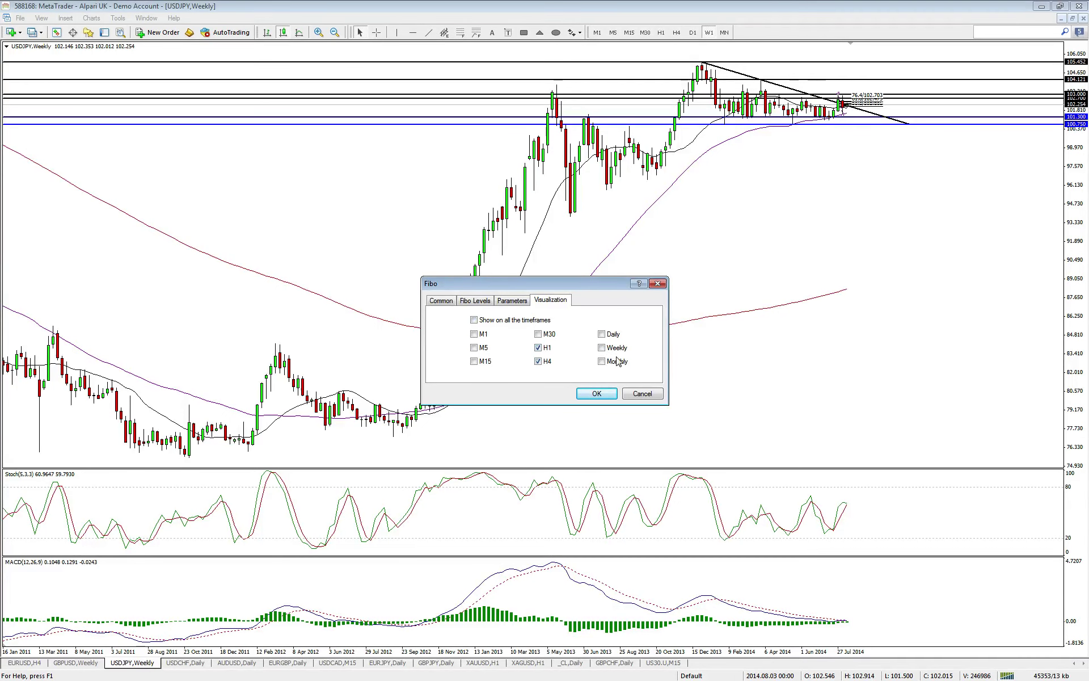
left_click(596, 393)
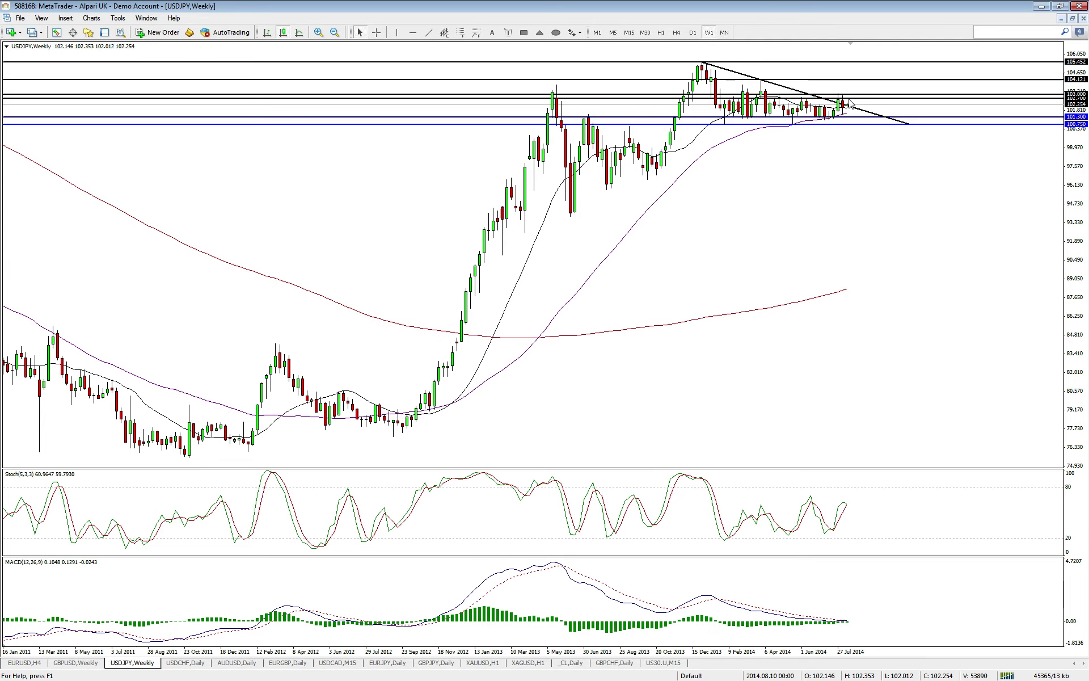
- Delete the horizontal line at 102.700 and, on the daily timeframe, the long descending trendline from the January high
right_click(894, 99)
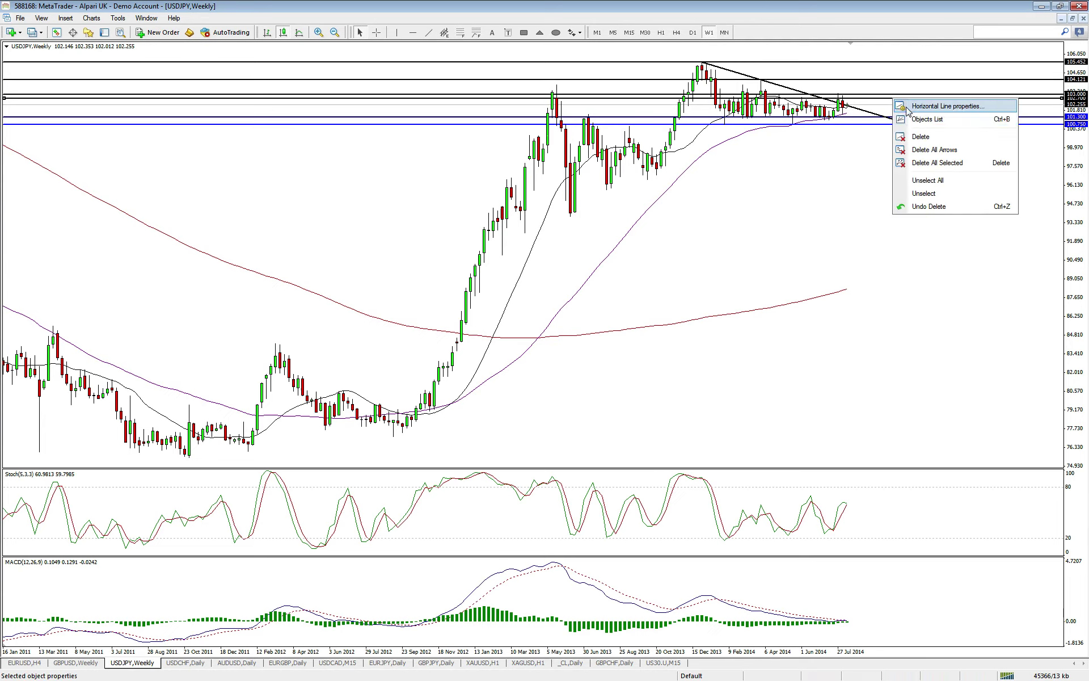
left_click(905, 138)
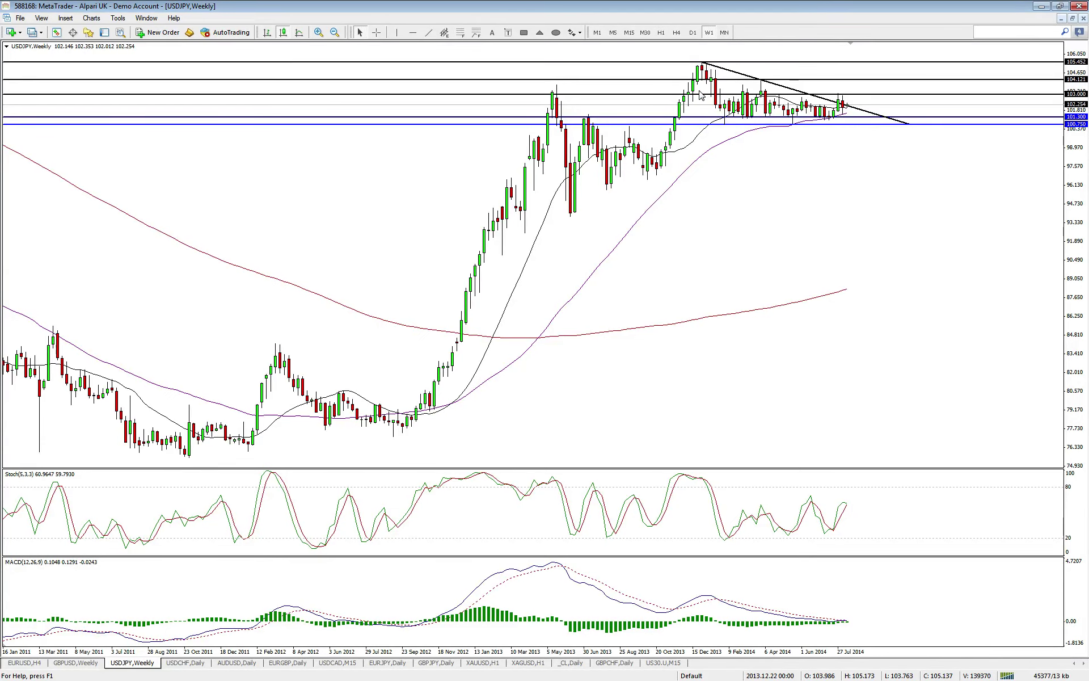
left_click(692, 33)
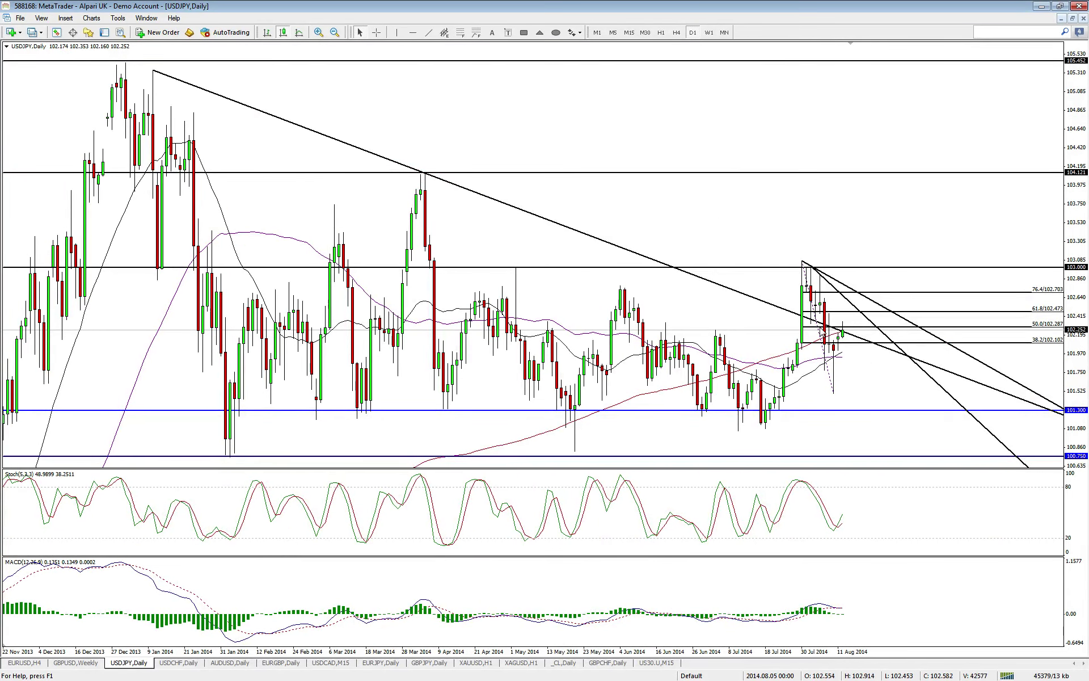
right_click(629, 249)
left_click(652, 290)
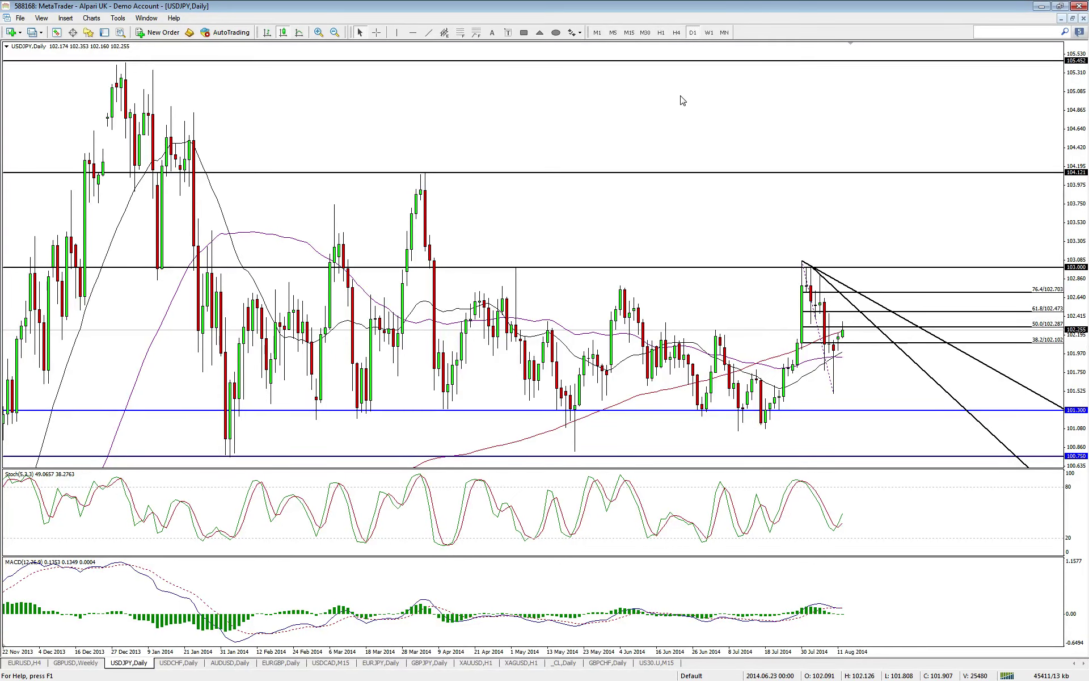
- Examine USDJPY's price action and stochastic on the H4 timeframe, and return the chart to daily
left_click(676, 32)
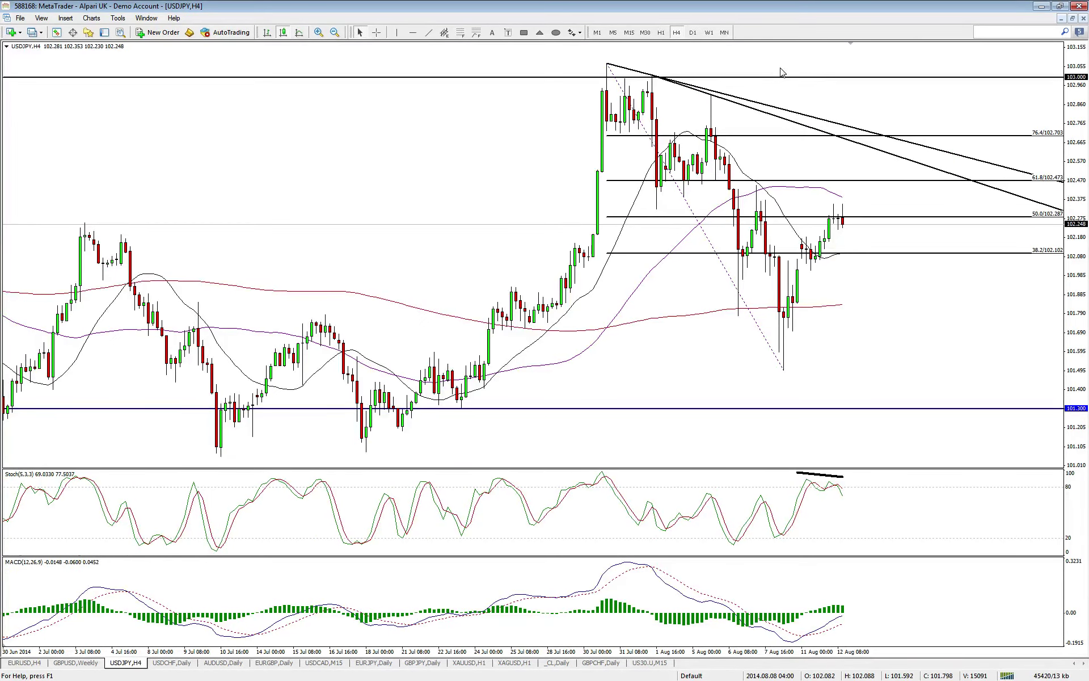
left_click(693, 33)
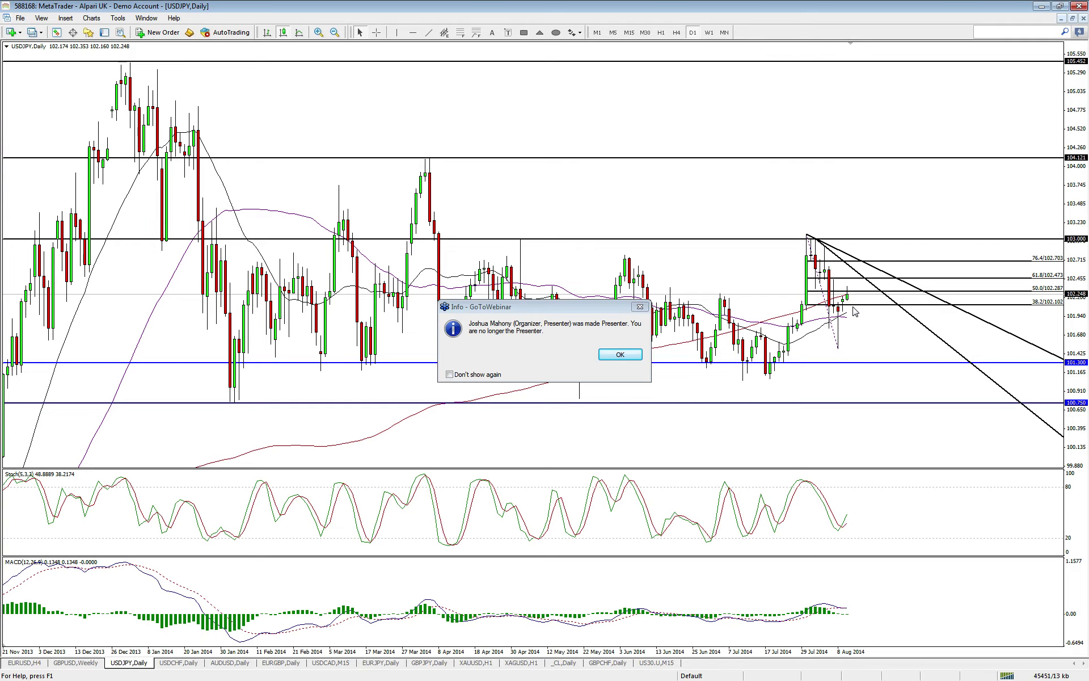
- Dismiss the presenter-change notice, then clear the USDJPY chart out of the way and show the GoToWebinar Viewer at full size
left_click(620, 354)
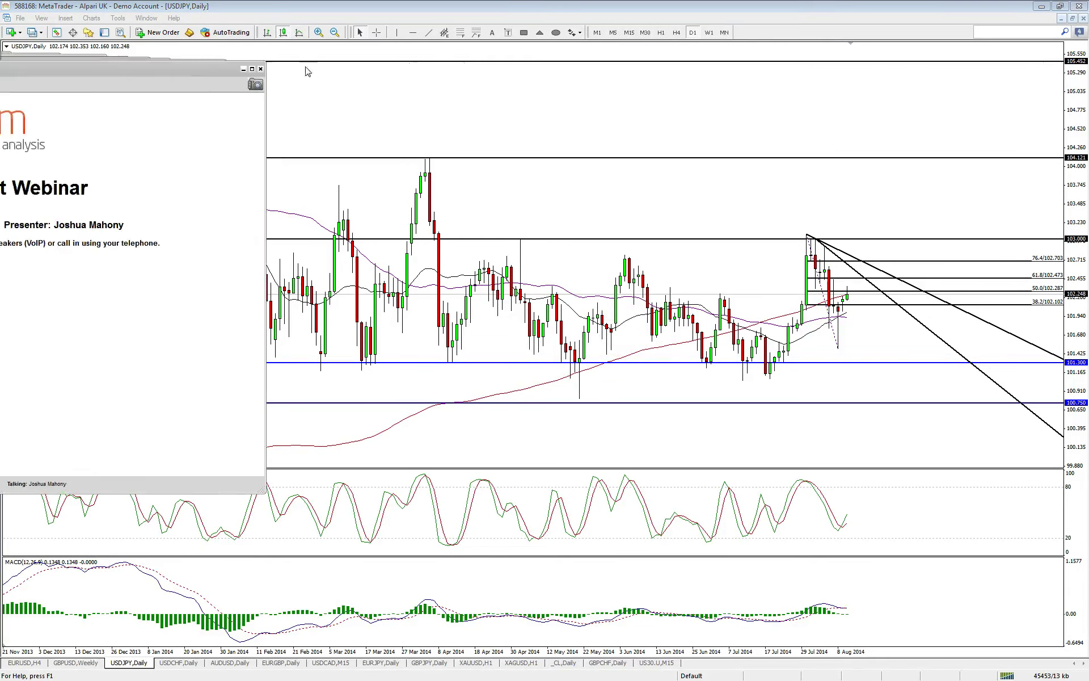
left_click_drag(206, 48, 635, 46)
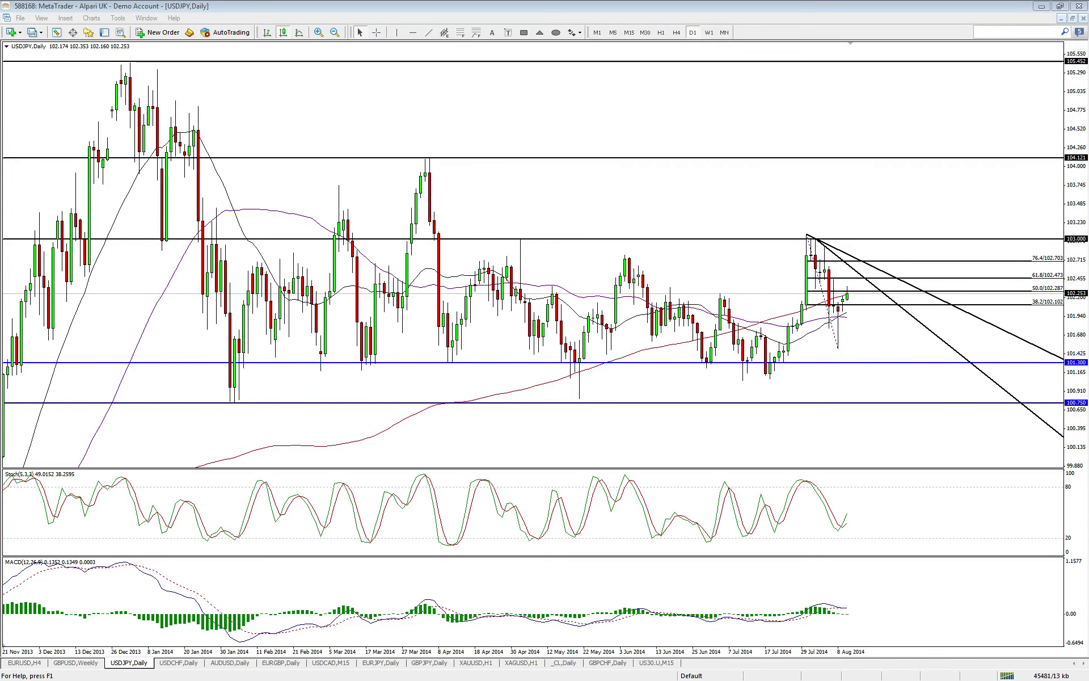
left_click(1039, 7)
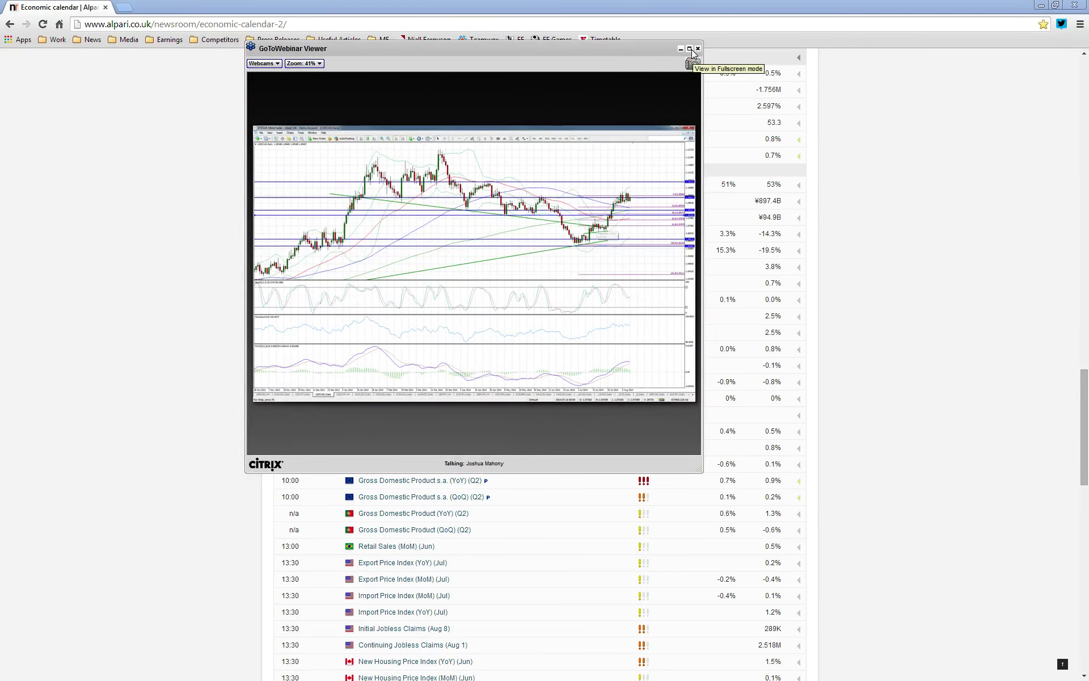
key("alt+Tab")
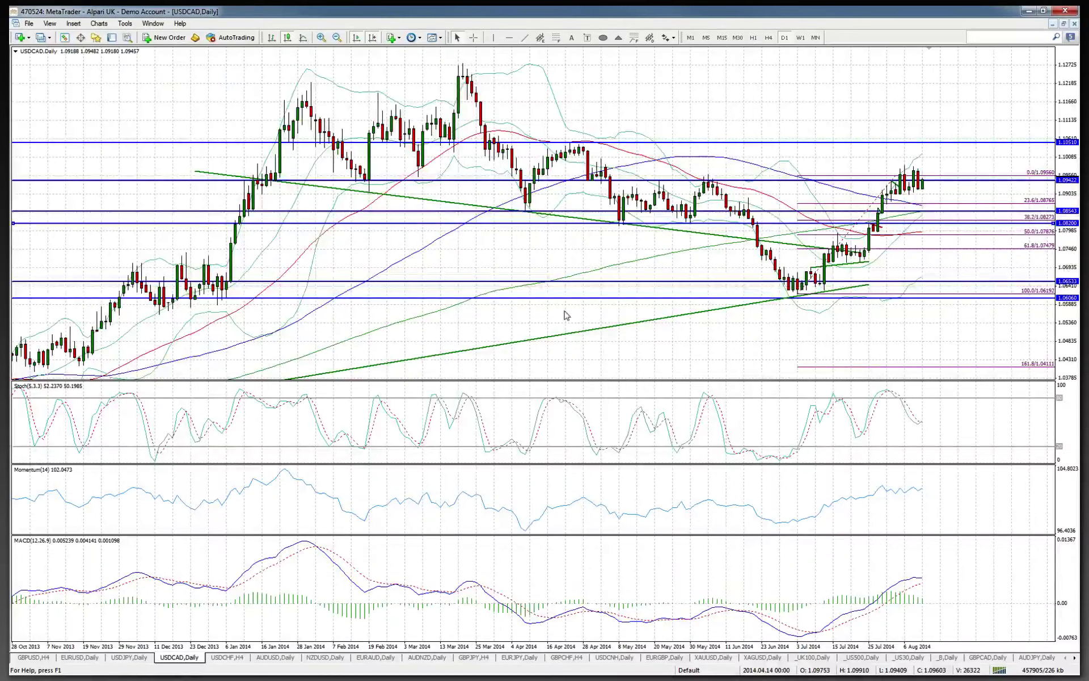
- Examine USDCAD's price action on the weekly, daily and H4 timeframes
left_click(800, 38)
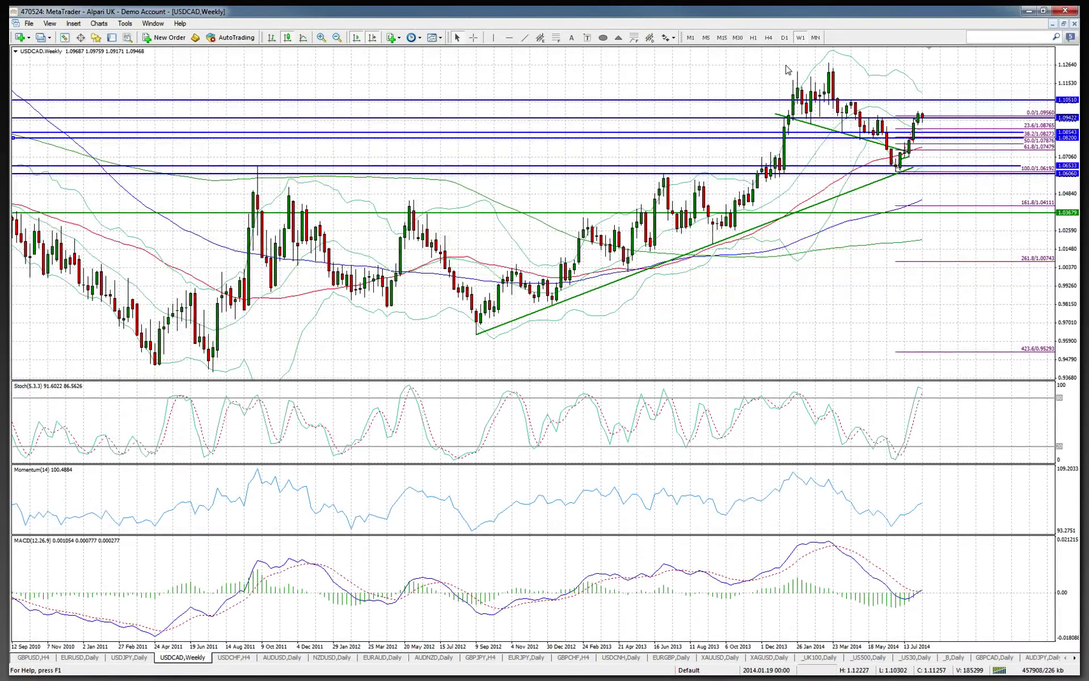
left_click(785, 37)
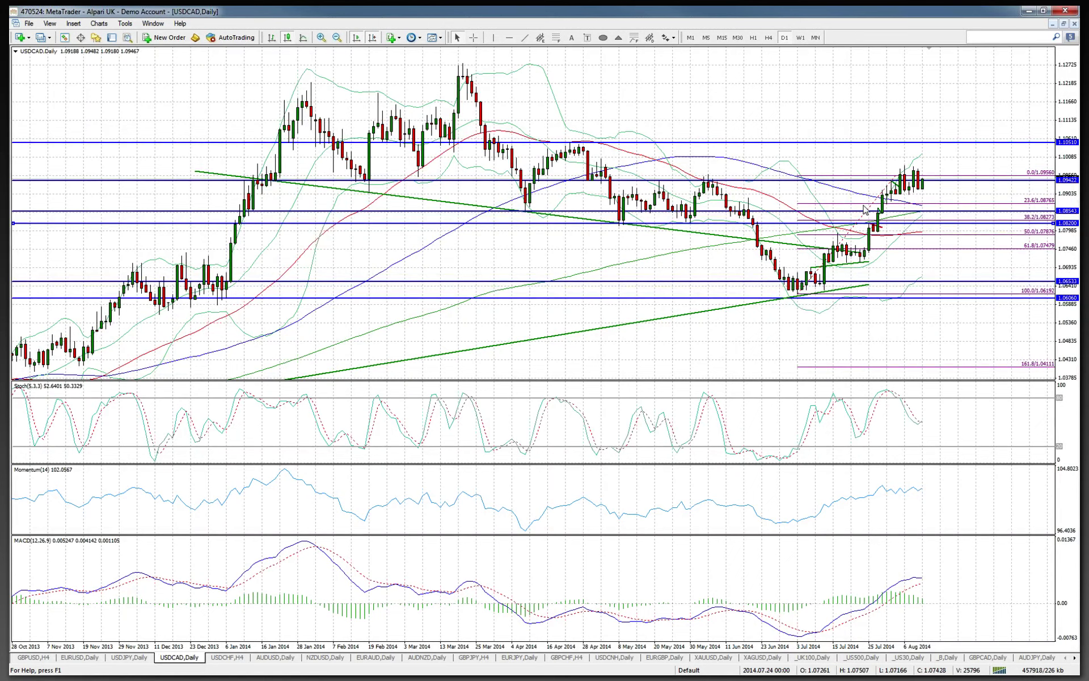
left_click(767, 38)
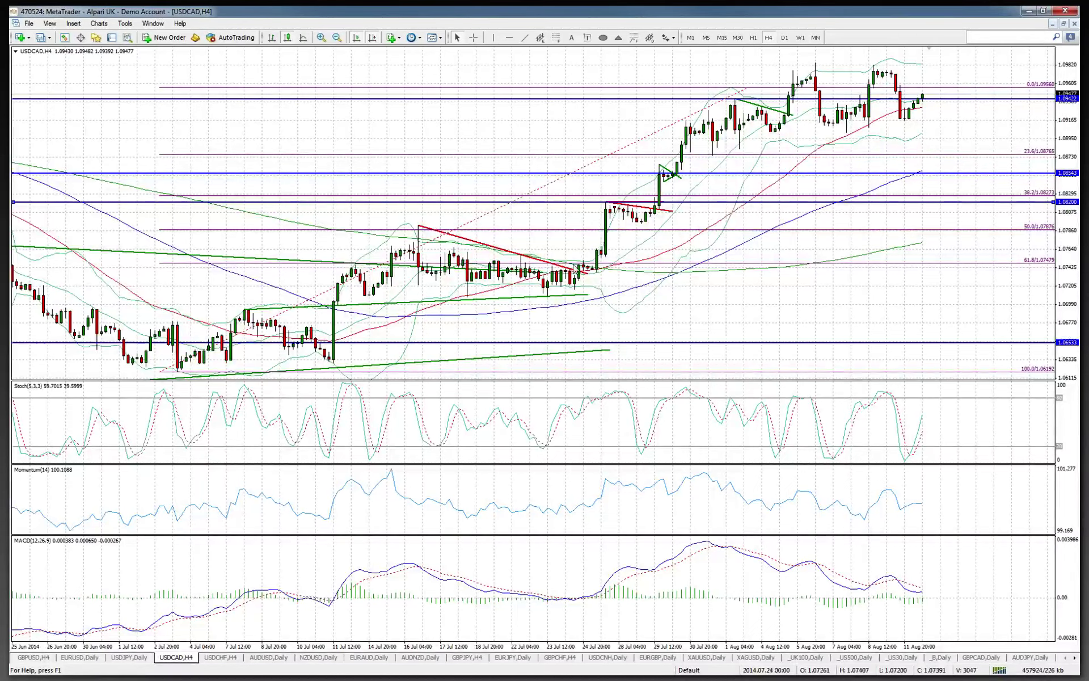
- Reposition the short green falling trendline on USDCAD H4 as rising support beneath the lows from 31 July, extending past the latest candle
mouse_move(602, 274)
mouse_move(668, 215)
double_click(763, 112)
left_click_drag(766, 114, 950, 116)
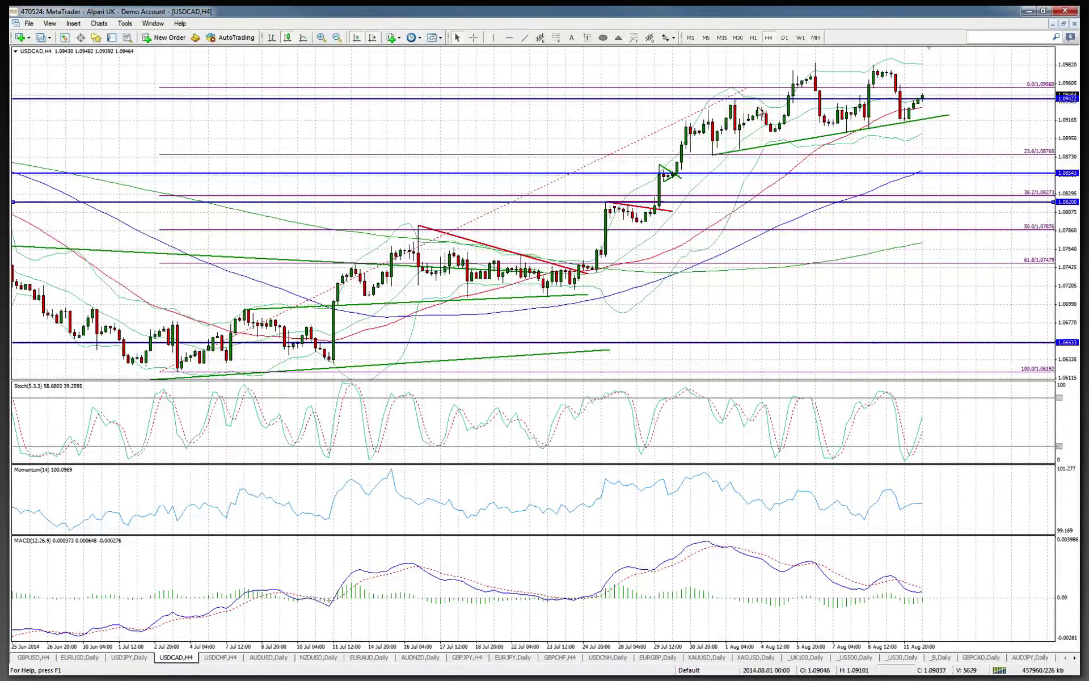
- Compare USDCAD's recent highs and rising support trendline on the daily and H4 timeframes, ending on daily
left_click(785, 38)
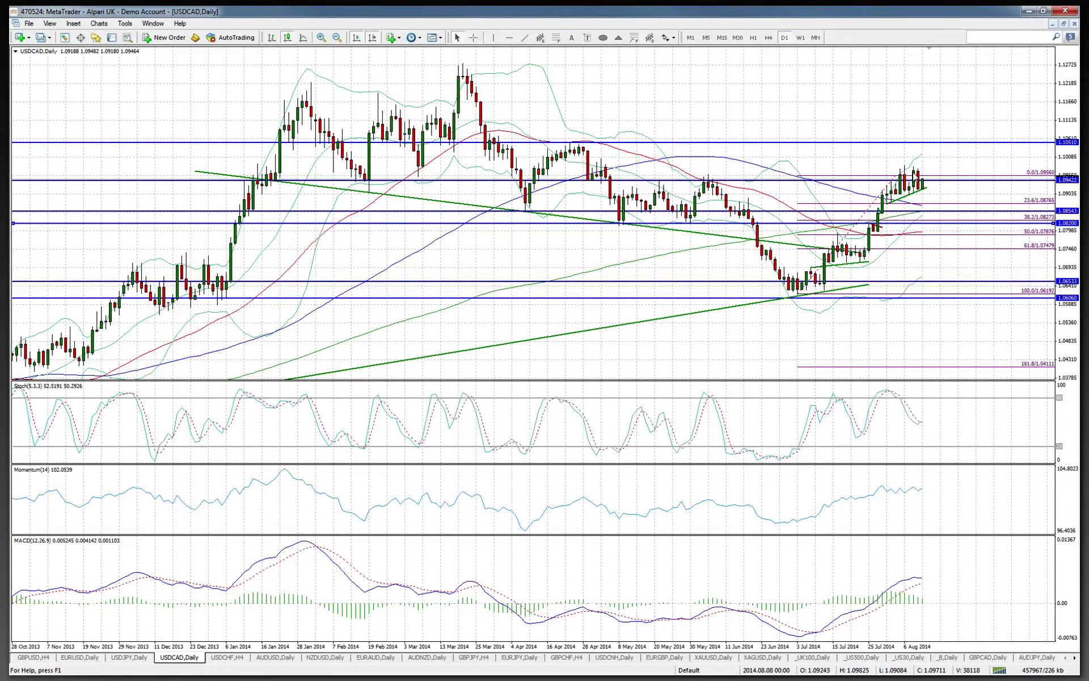
mouse_move(916, 180)
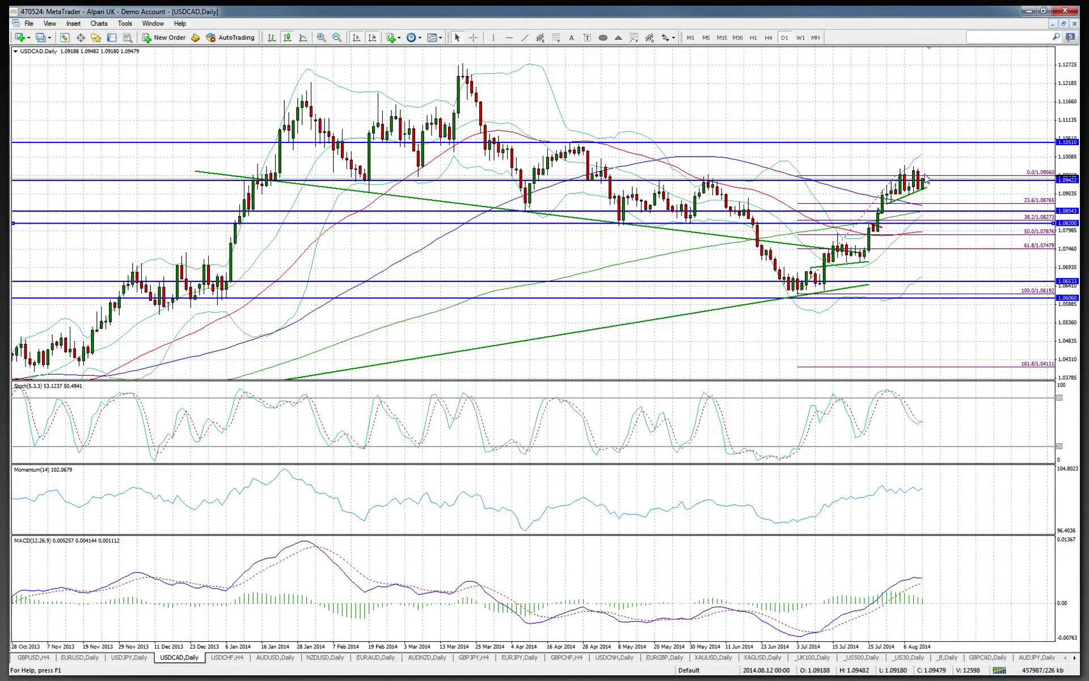
left_click(768, 37)
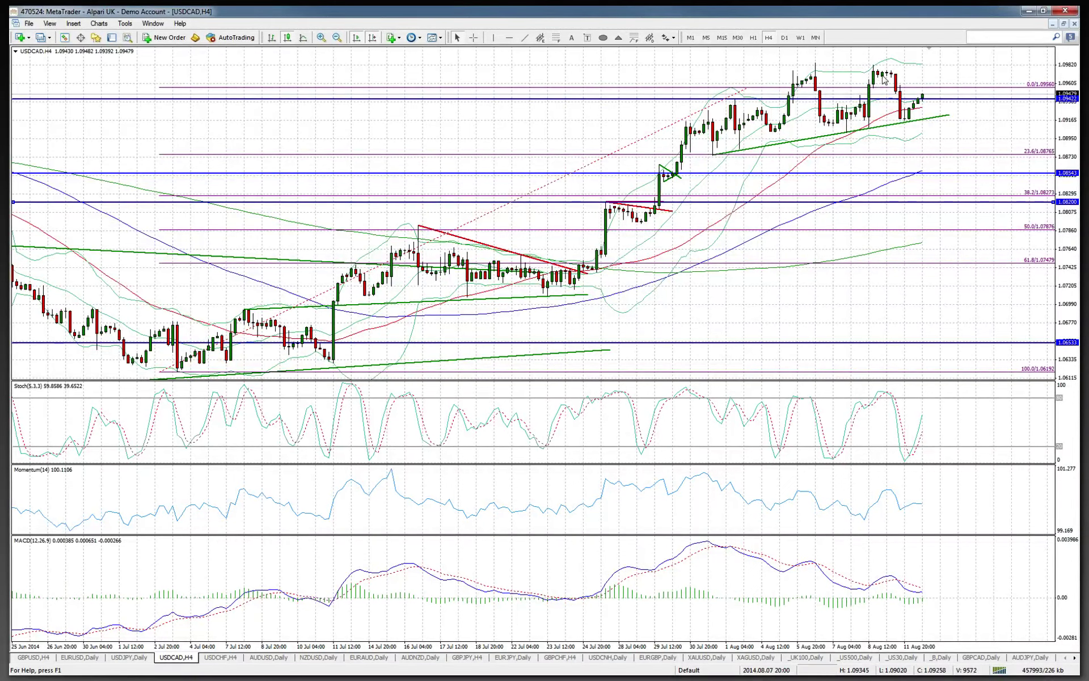
left_click(785, 38)
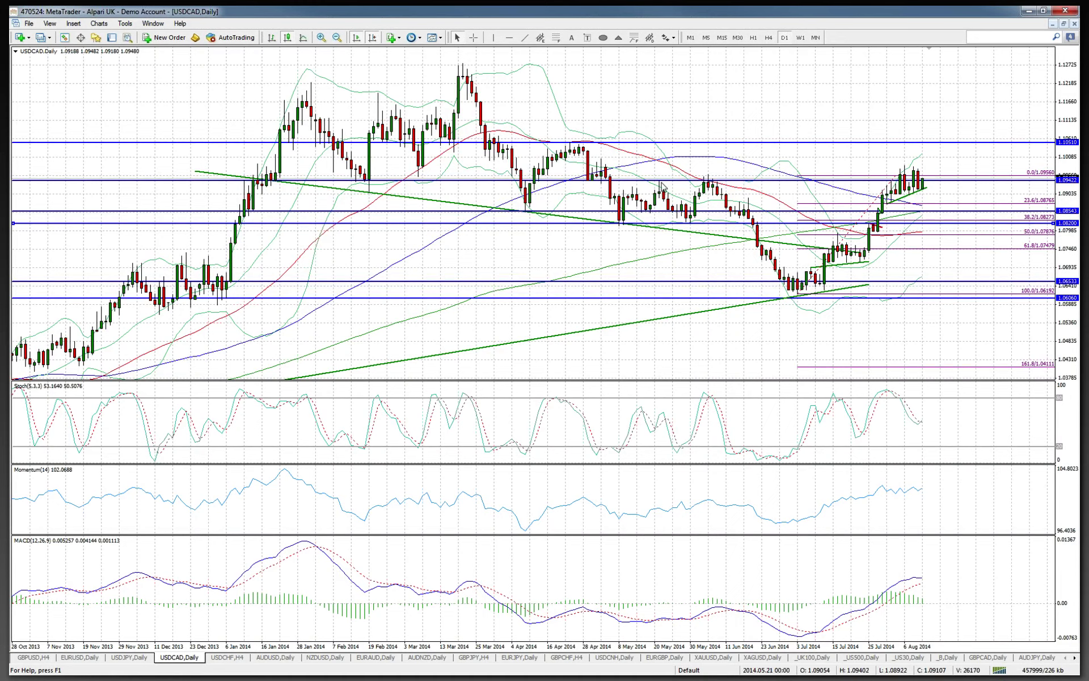
- Place a horizontal line at about 1.0959 on the USDCAD daily chart, near the early June highs
mouse_move(716, 190)
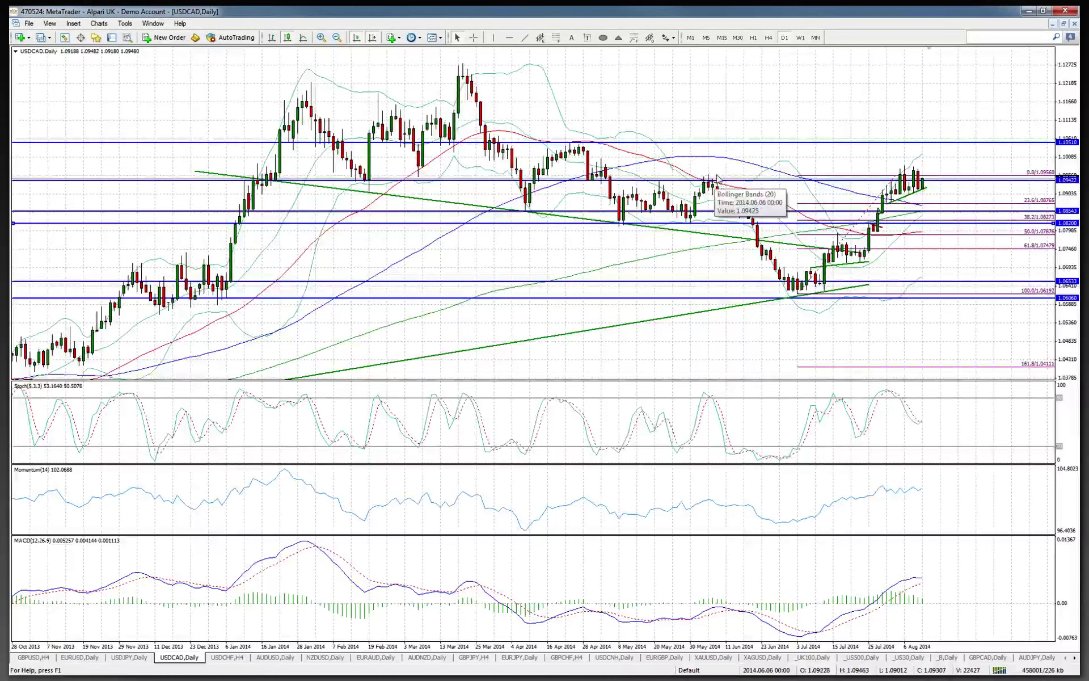
left_click(510, 38)
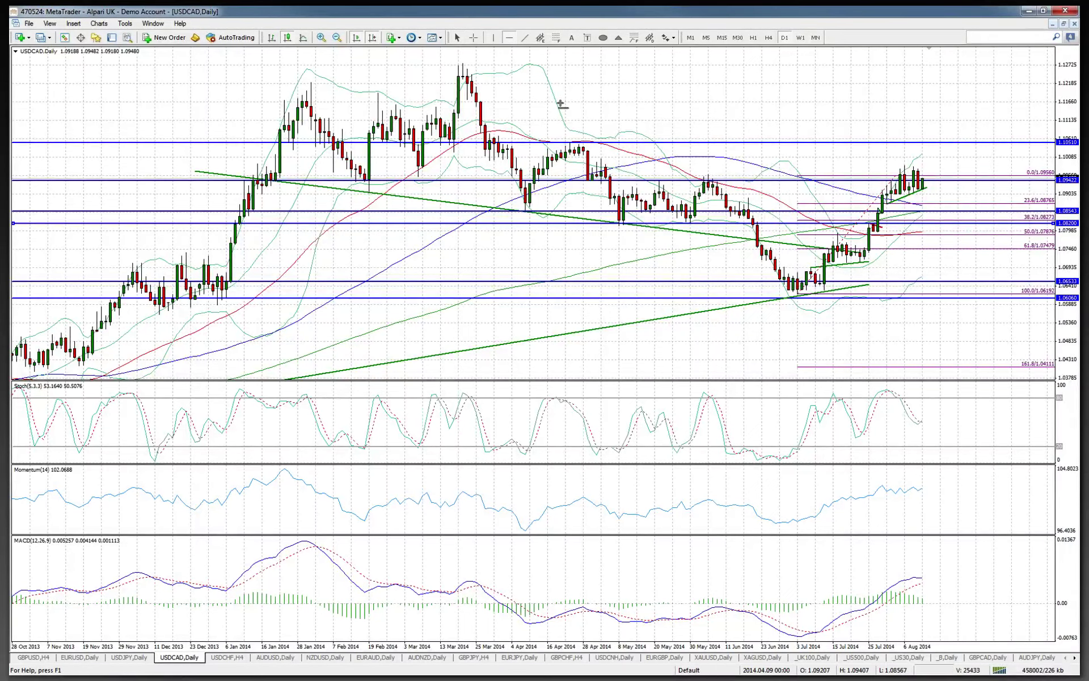
left_click_drag(641, 153, 642, 174)
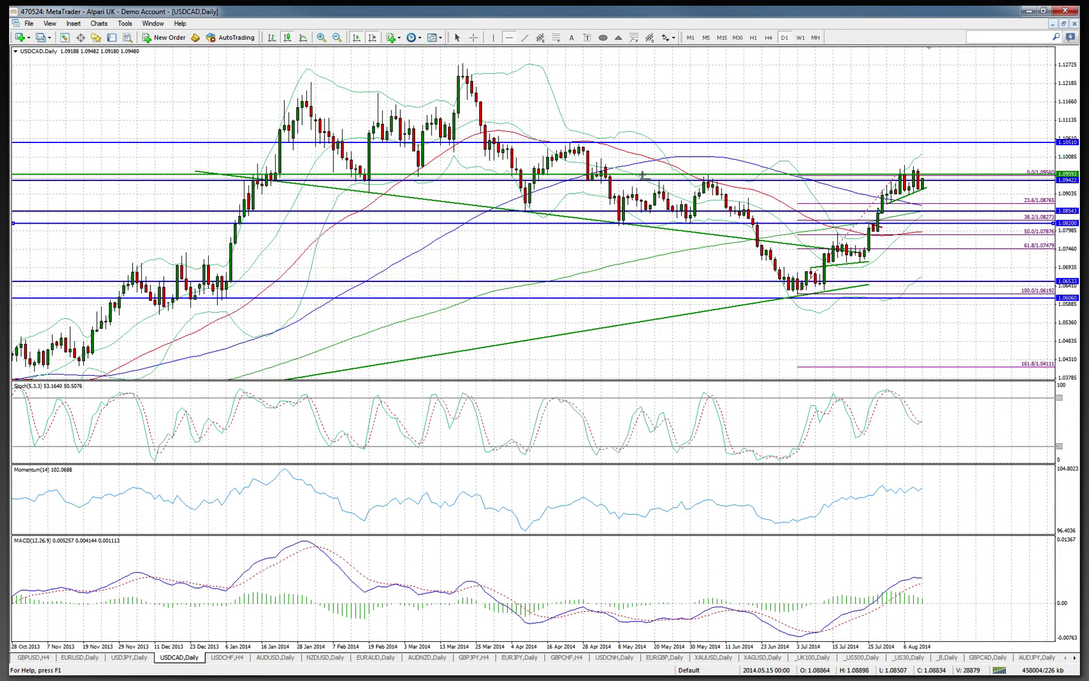